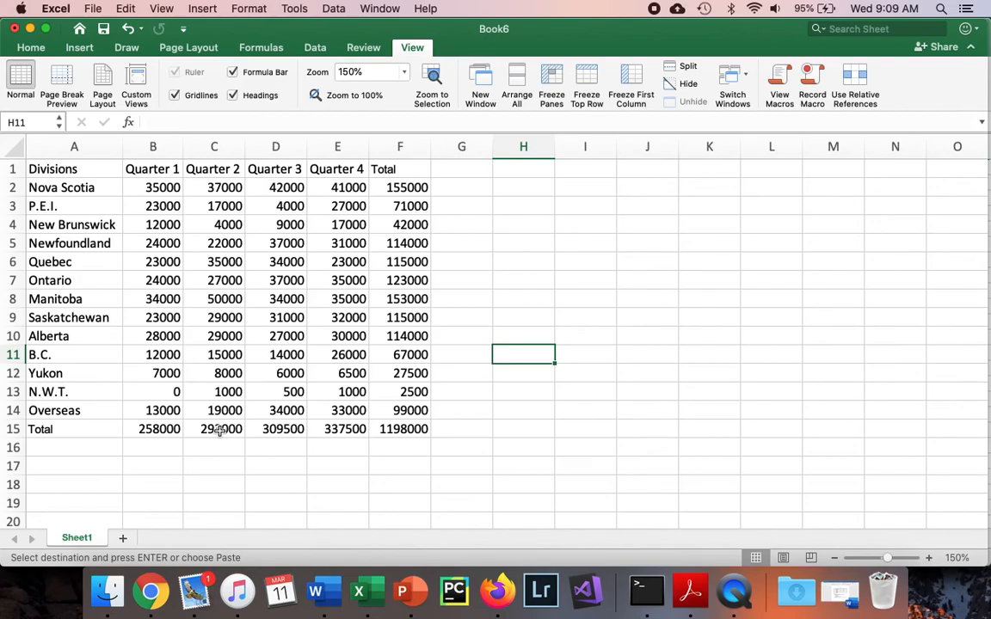
left_click_drag(217, 168, 230, 391)
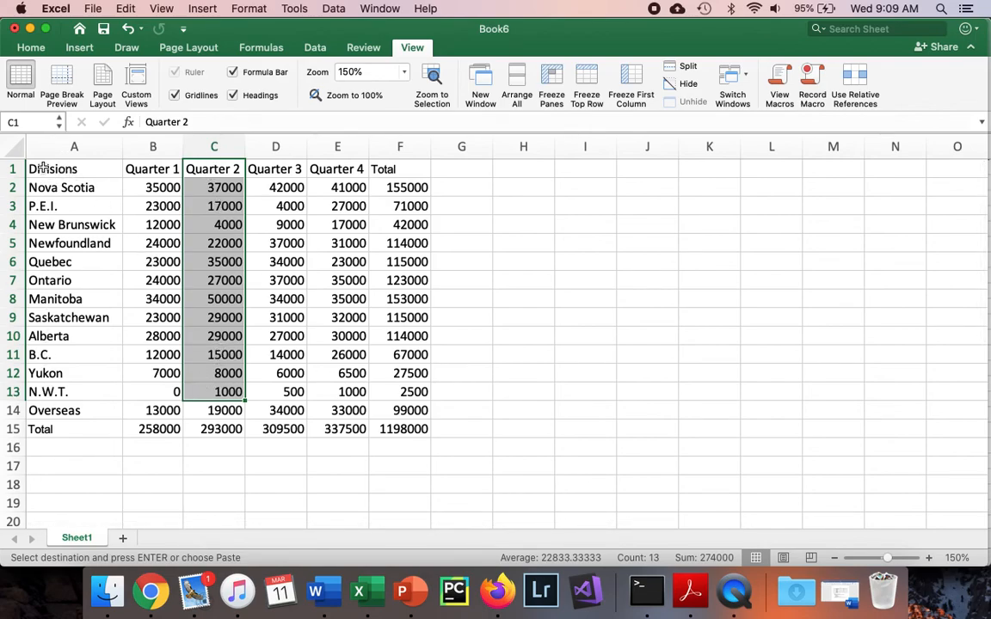
left_click_drag(43, 168, 39, 392)
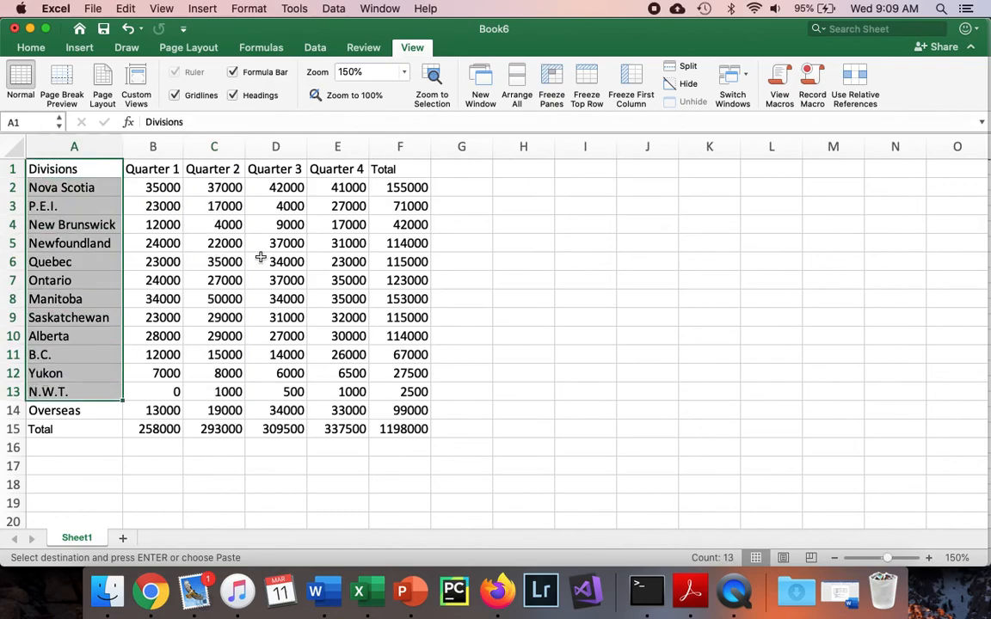
left_click(234, 173)
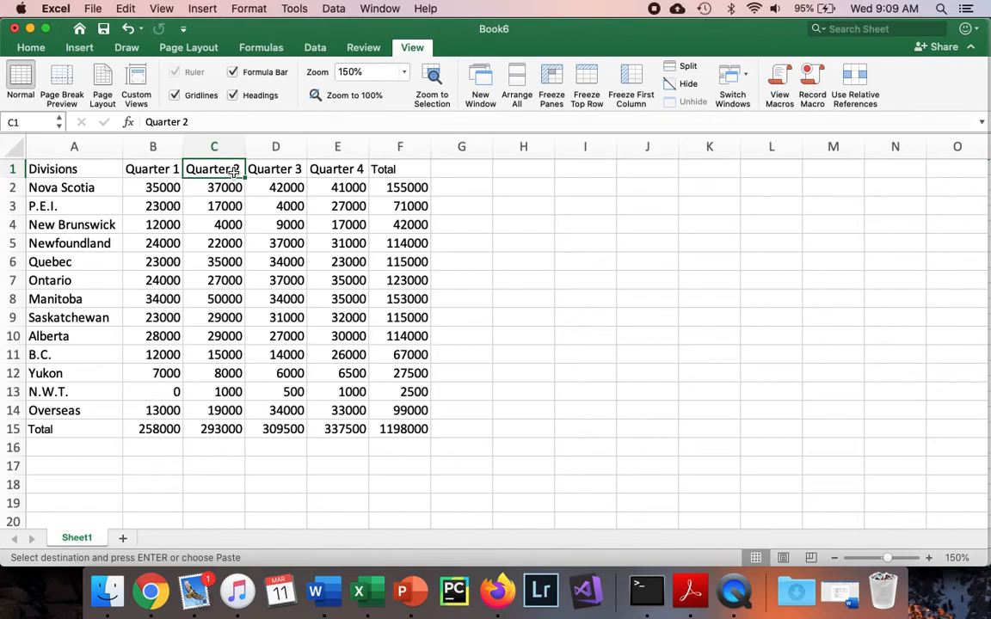
Insert a 2-D clustered column chart from the division names A1:A13 and Quarter 2 values C1:C13, and place it beside the data table.
left_click_drag(234, 173, 225, 392)
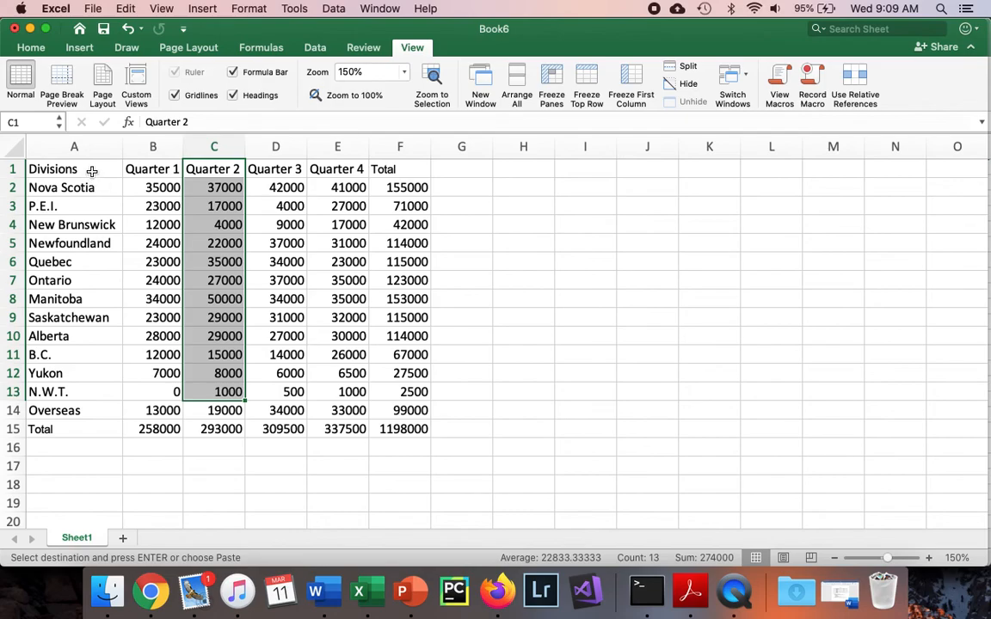
left_click_drag(91, 171, 72, 386)
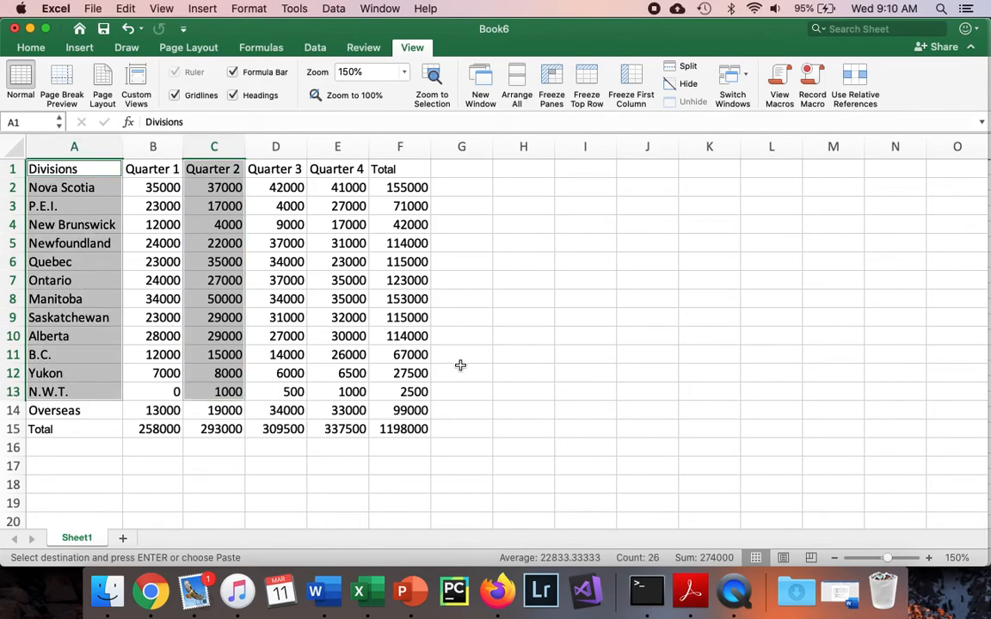
left_click(77, 49)
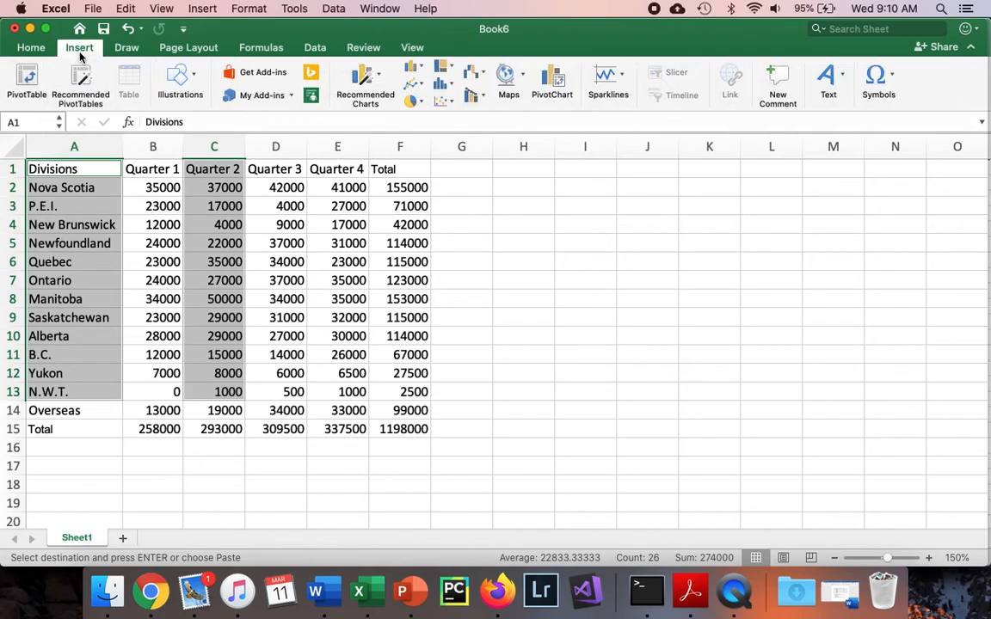
left_click(414, 69)
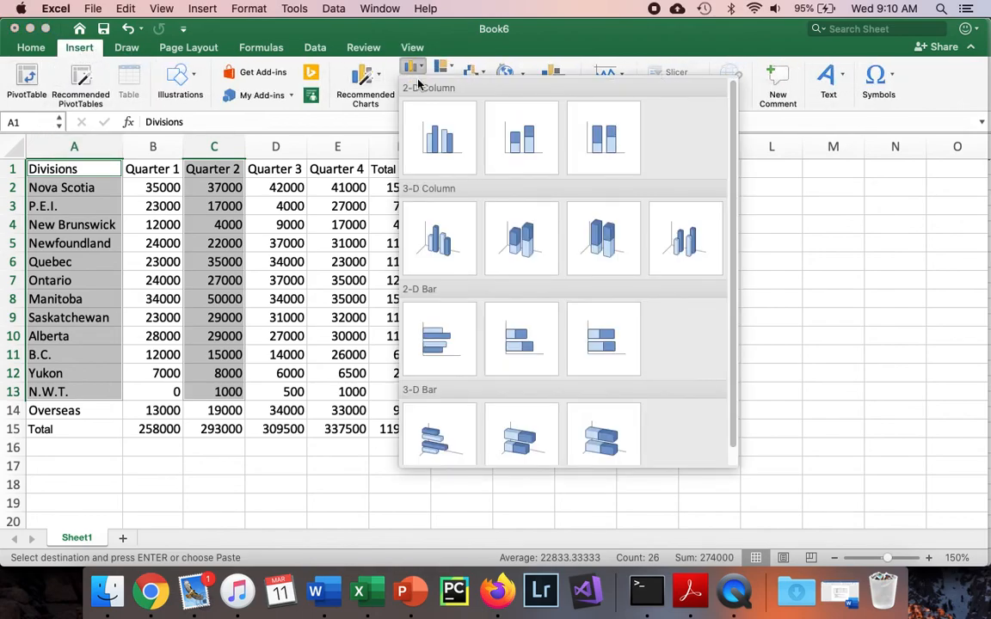
left_click(418, 75)
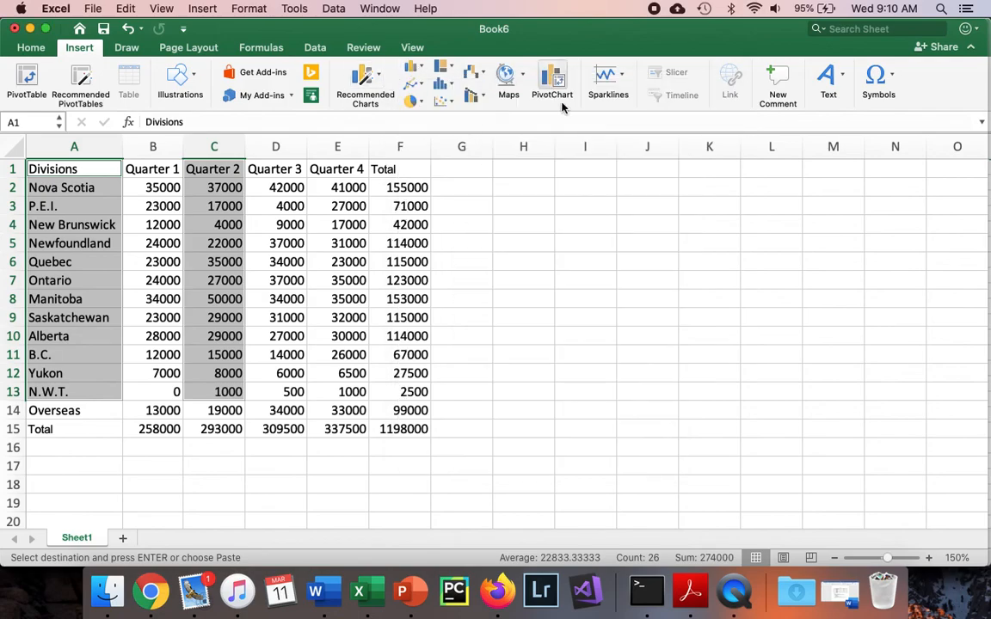
left_click(414, 69)
left_click(435, 142)
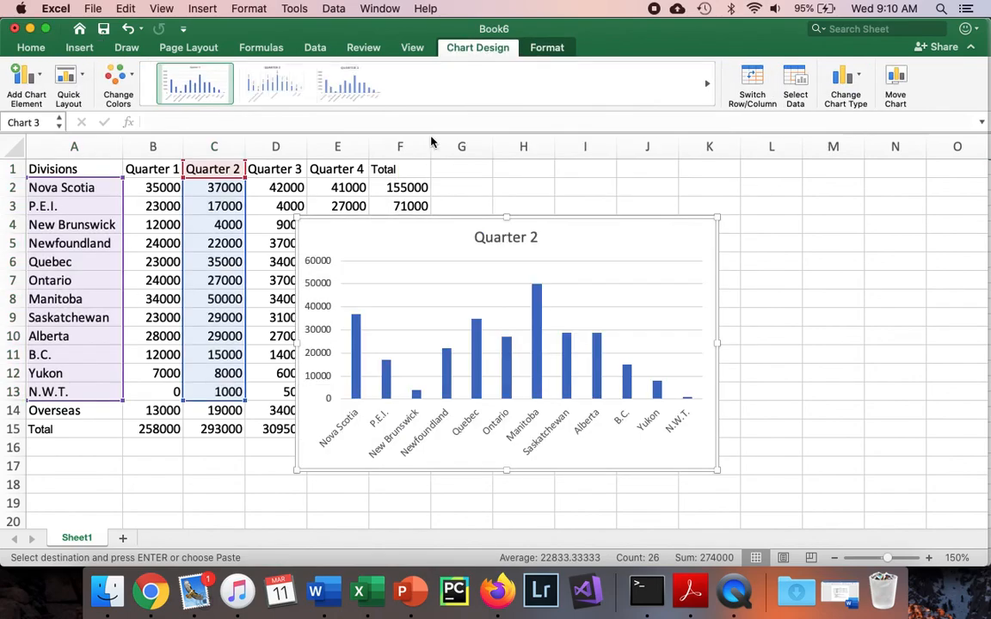
left_click_drag(646, 230, 786, 193)
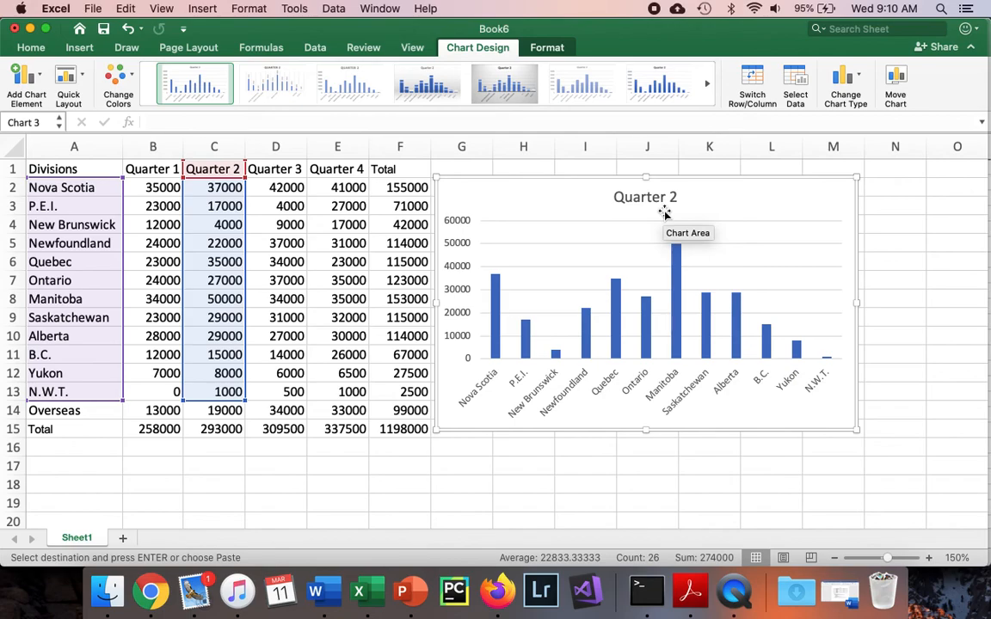
Add a primary horizontal axis title to the chart reading "Province".
left_click(41, 80)
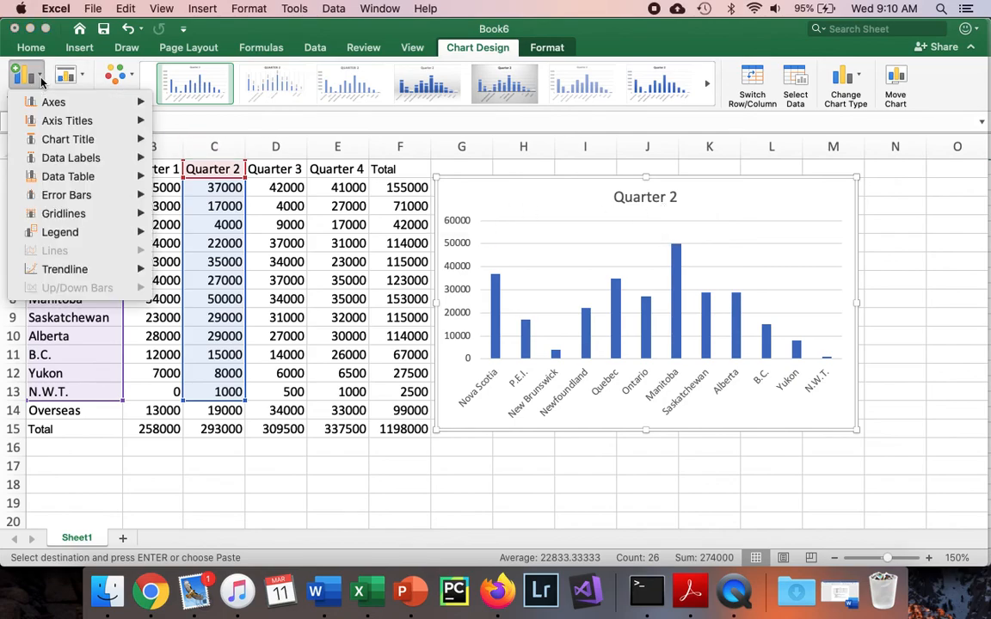
mouse_move(55, 123)
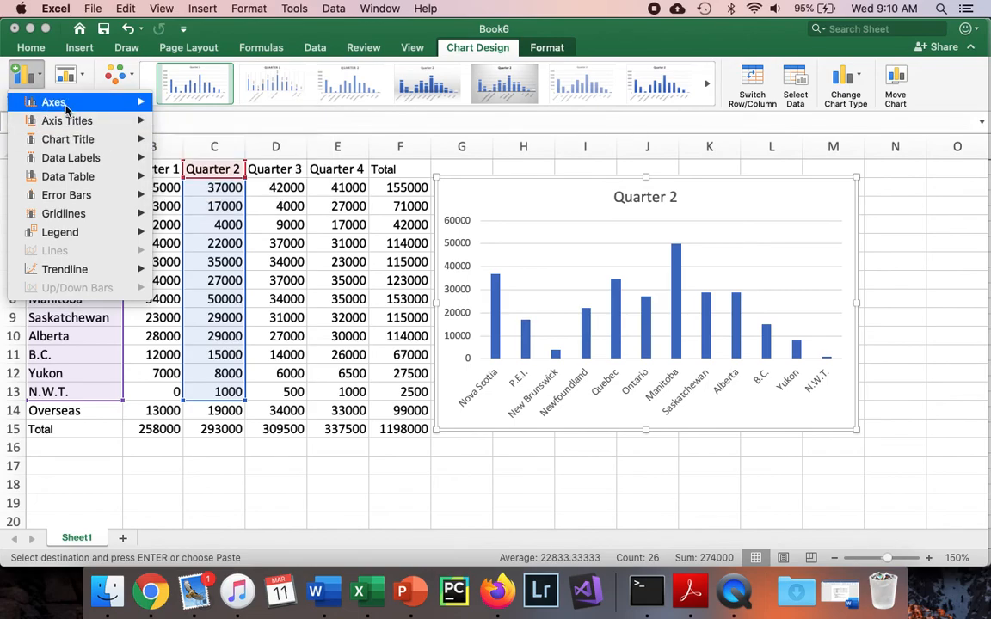
left_click(25, 82)
left_click(26, 81)
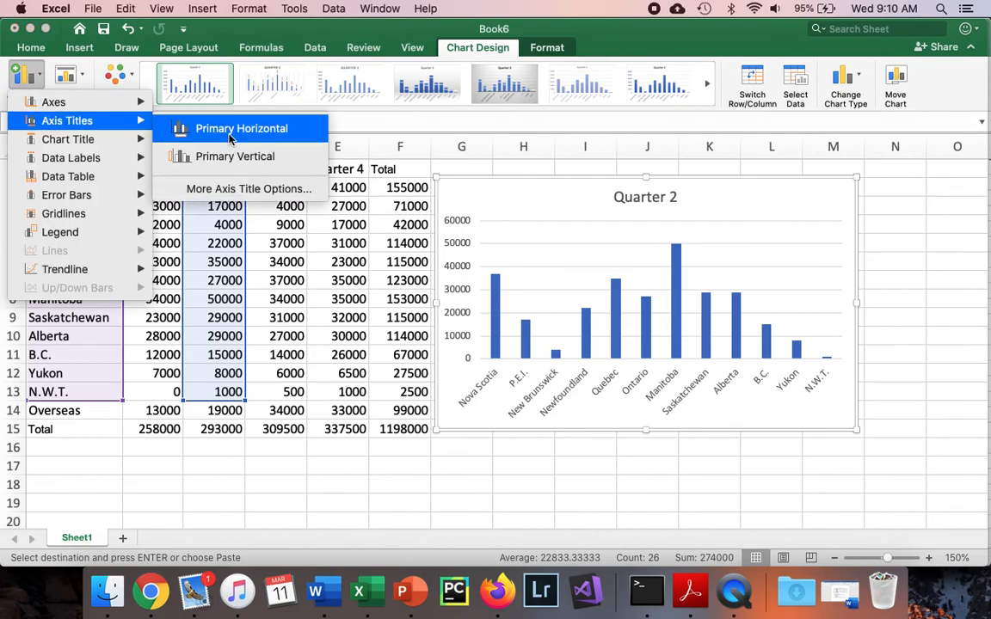
left_click(231, 129)
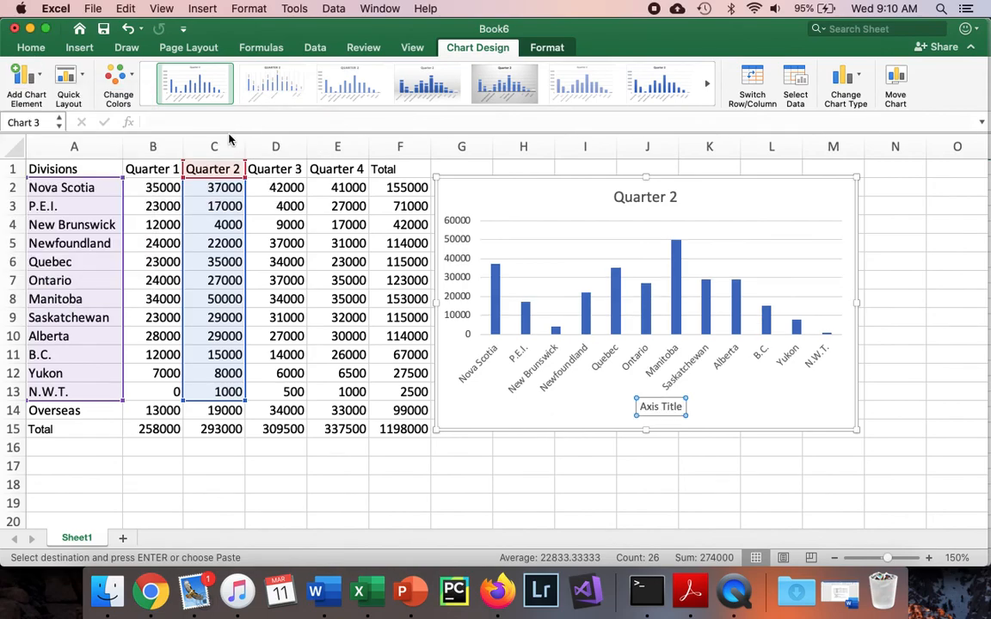
double_click(643, 408)
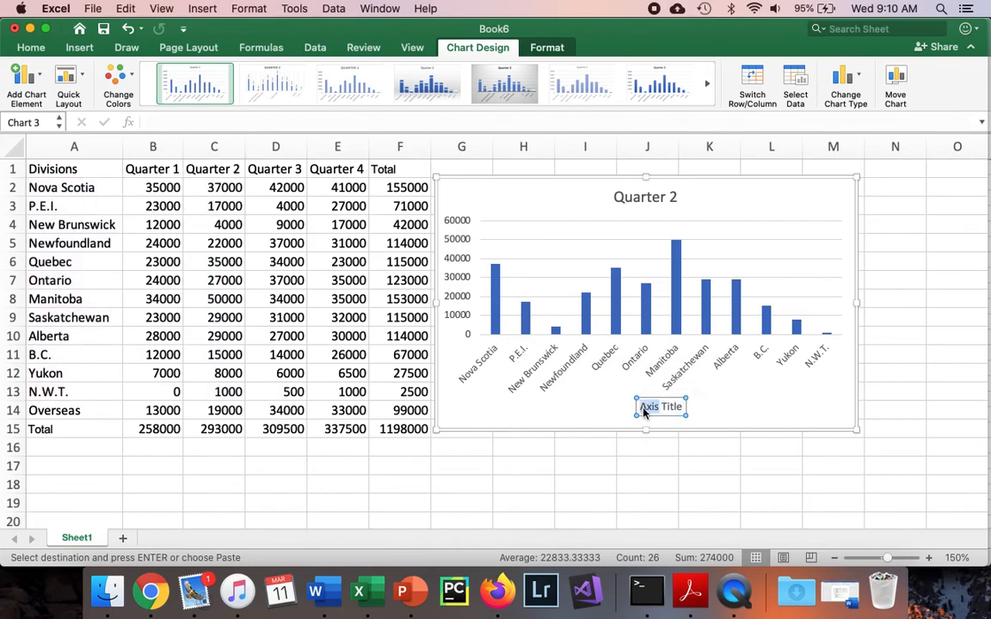
type("Province")
key("shift+alt+Right")
key("BackSpace")
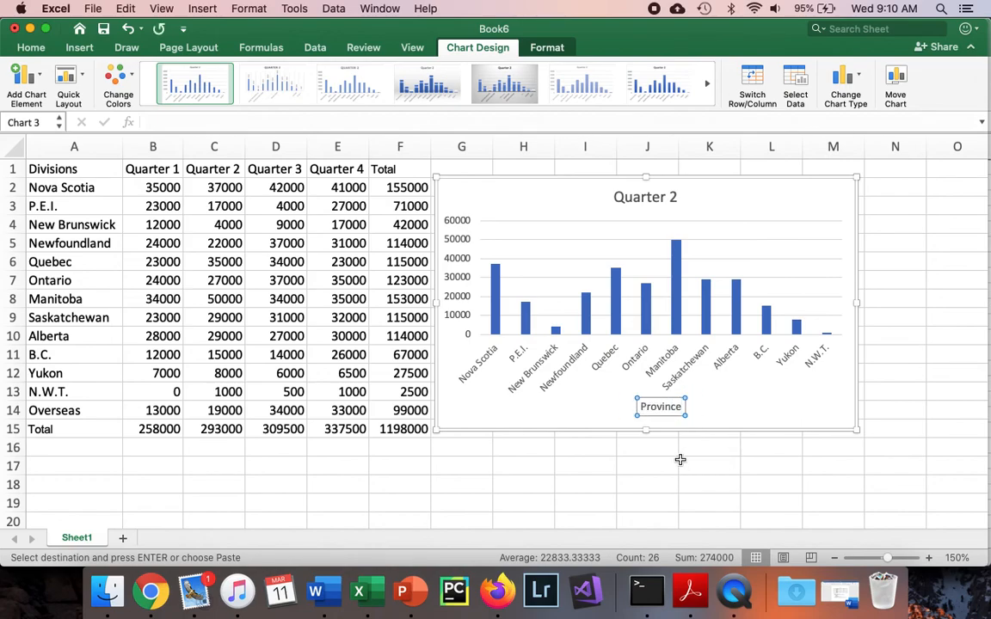
left_click(635, 463)
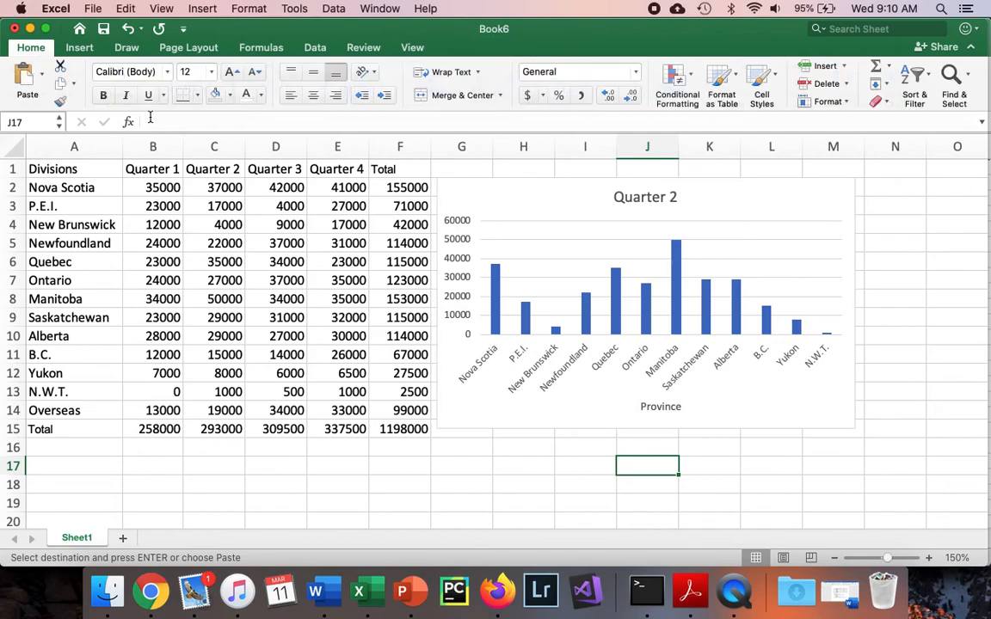
Add a primary vertical axis title to the chart reading "Sales ($)".
left_click(541, 191)
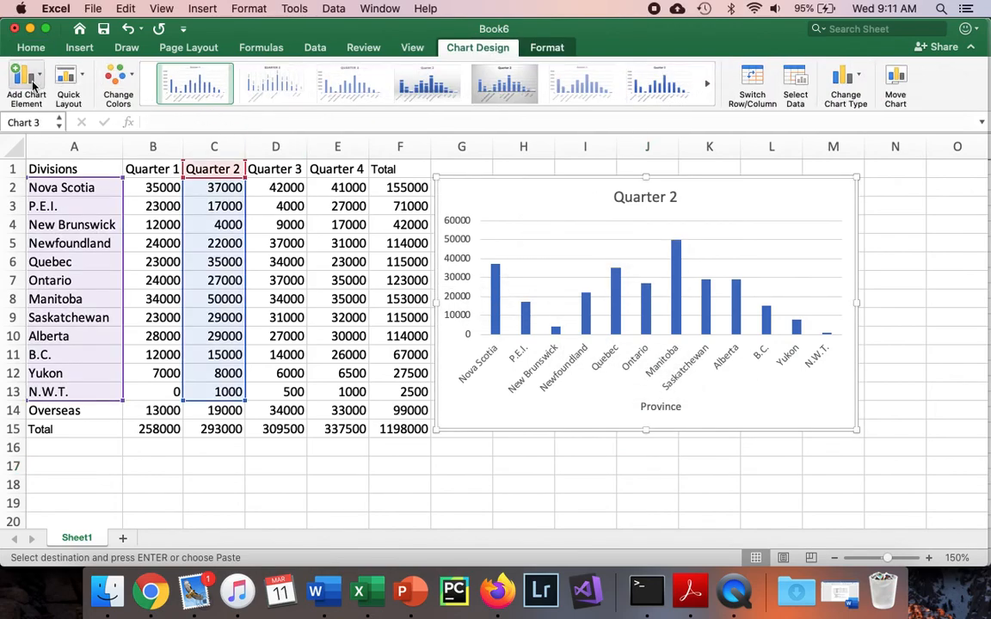
left_click(34, 84)
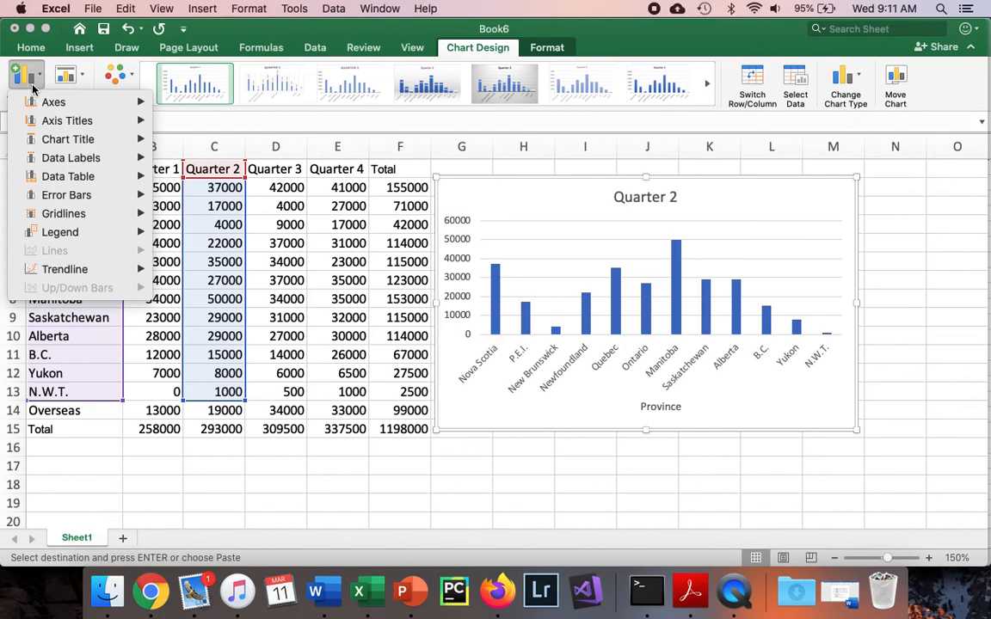
mouse_move(46, 120)
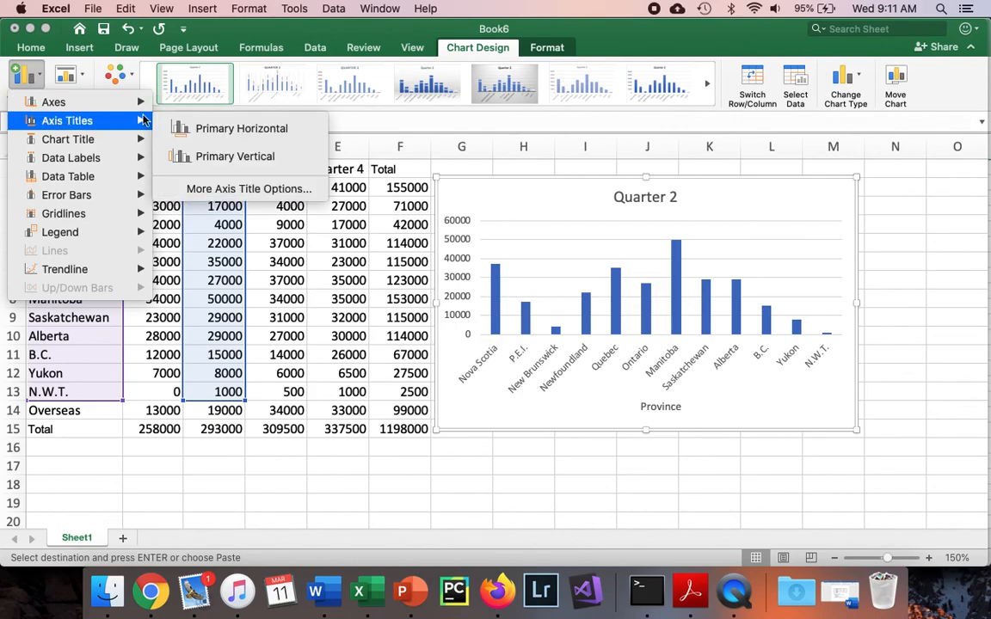
left_click(232, 159)
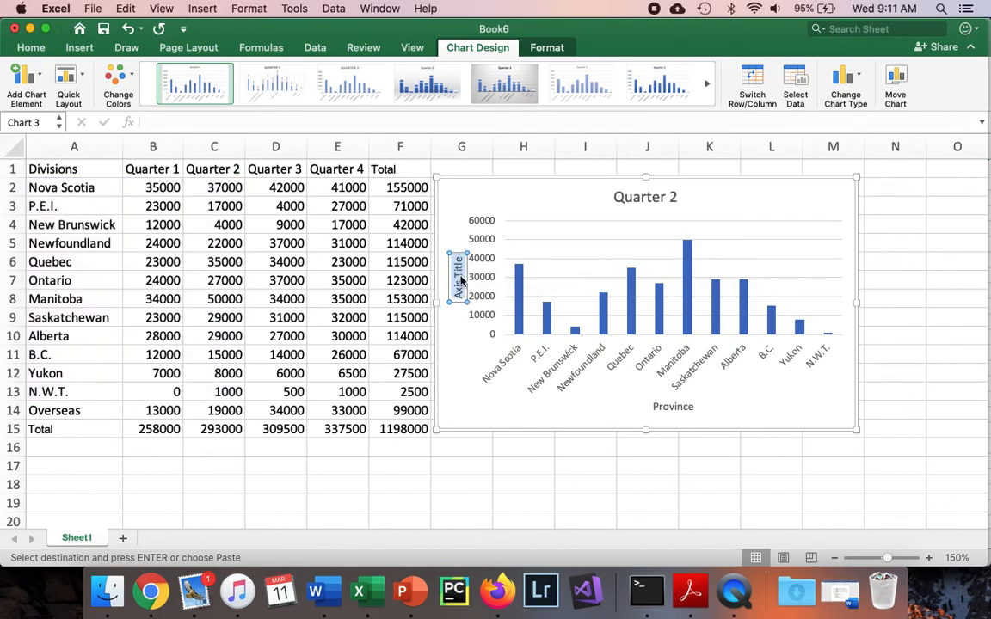
type("Sales ($)")
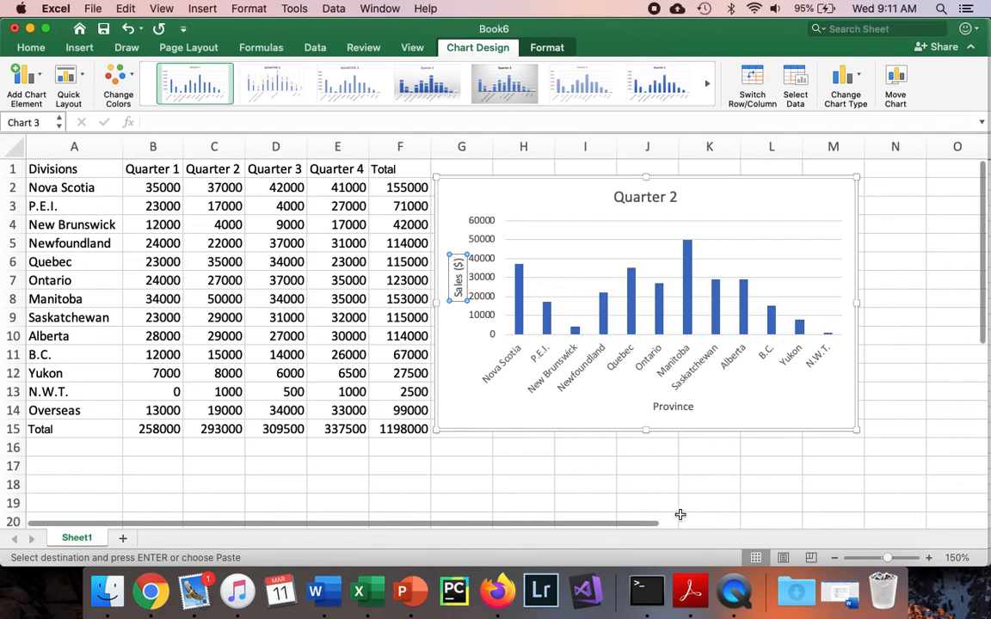
Change the chart title to "Sales by Province in Quarter 2".
left_click(641, 197)
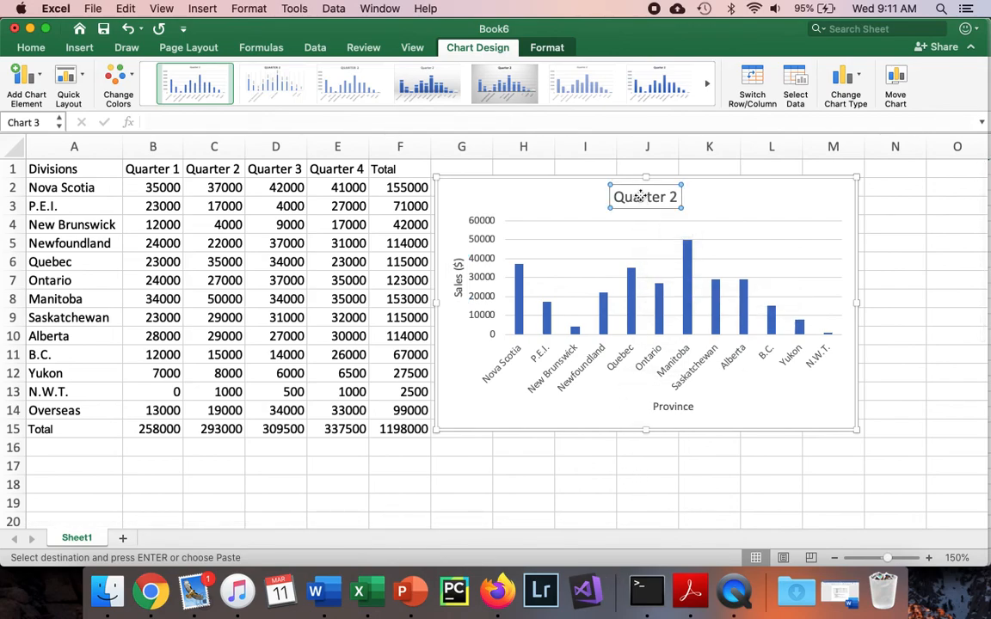
left_click(643, 197)
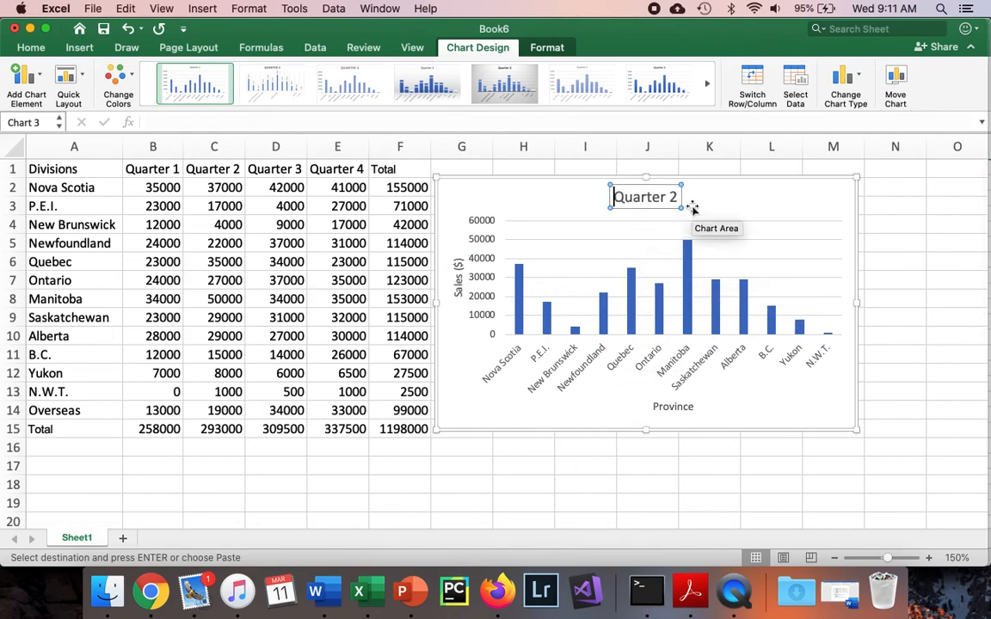
type("Sales by P")
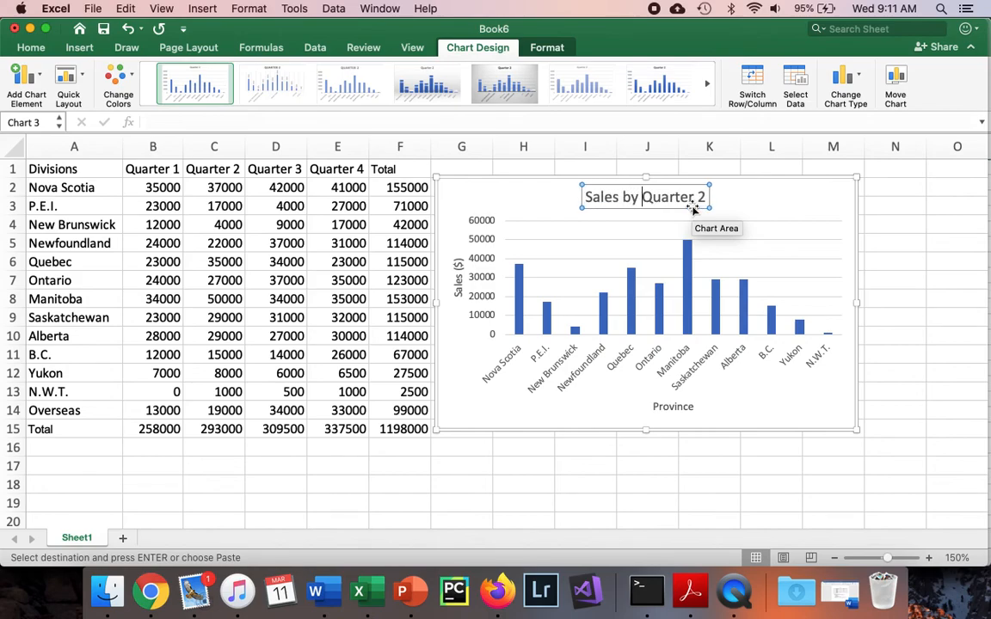
type("rovince in")
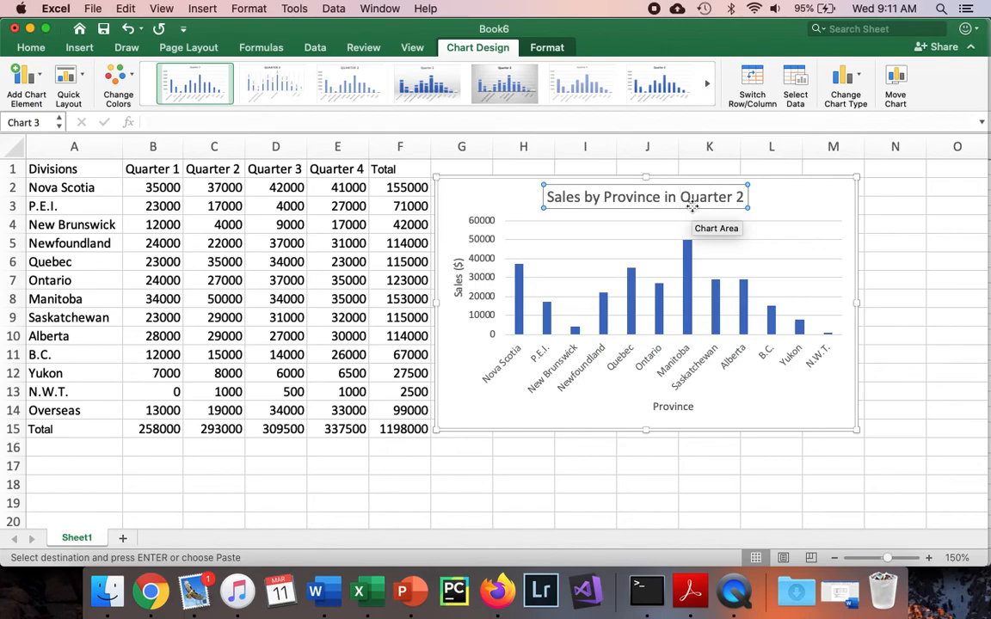
left_click(515, 455)
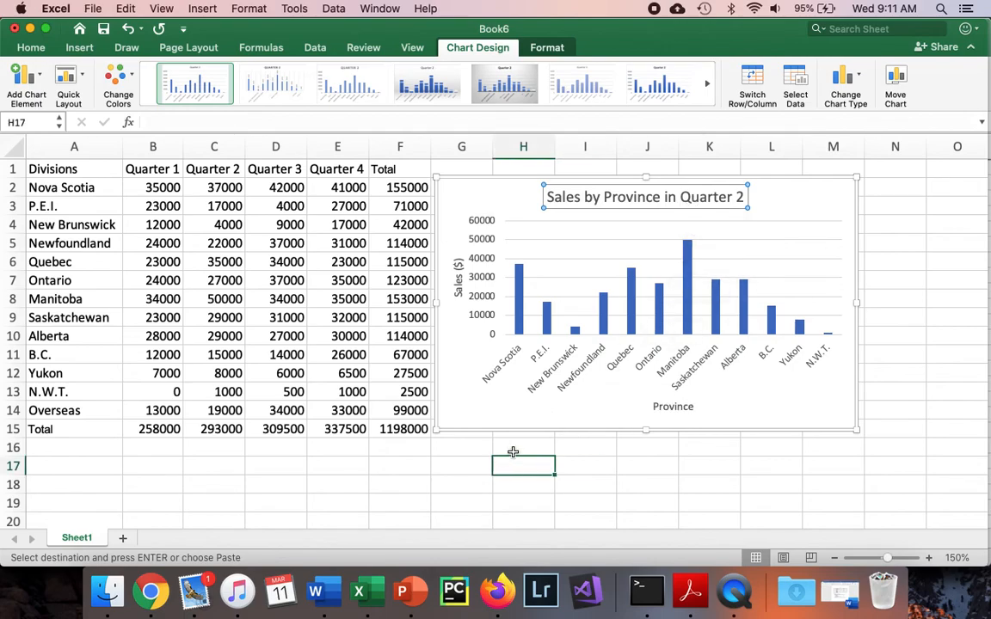
Move the chart to a new sheet named "Sales by Province".
left_click_drag(486, 195, 523, 193)
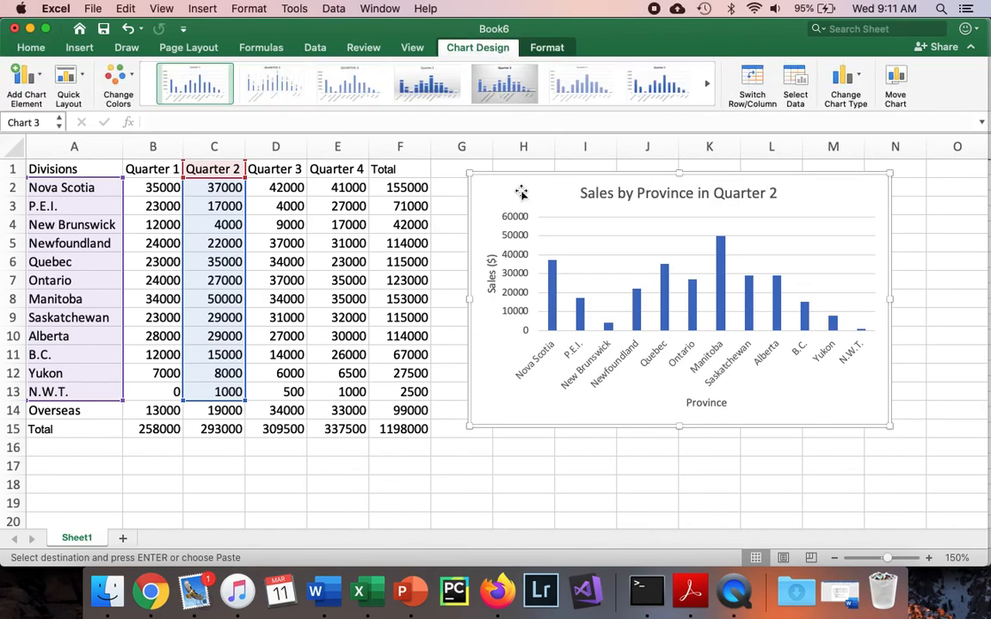
left_click(907, 82)
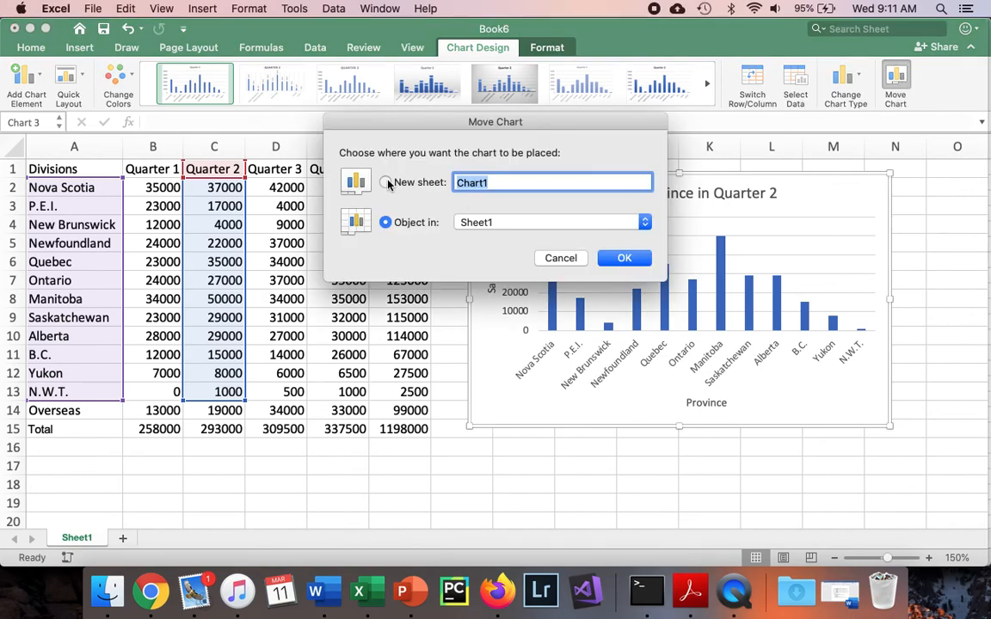
left_click(386, 183)
type("Sales by Province")
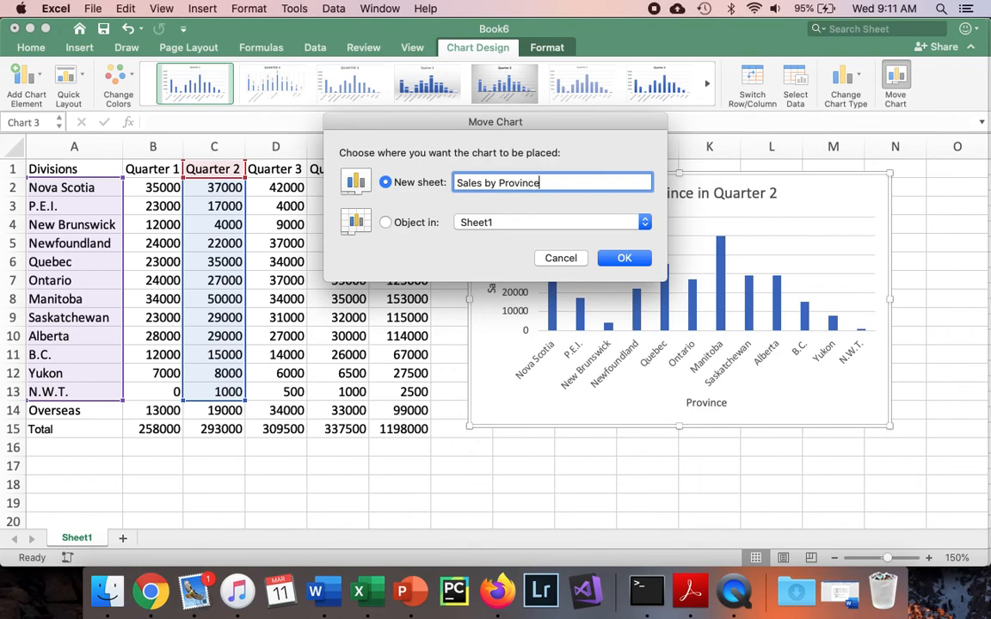
key("Return")
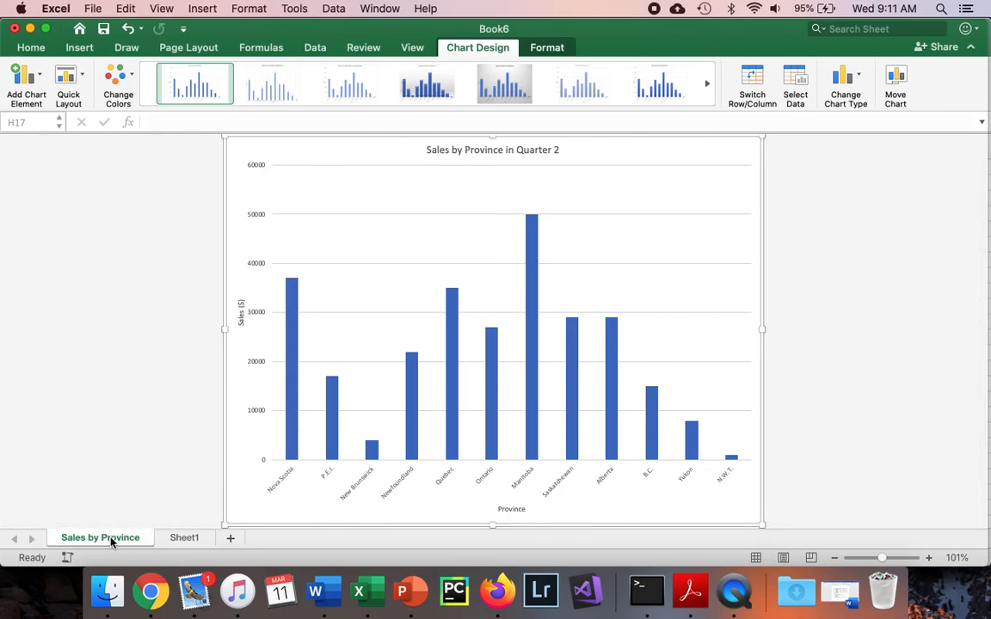
Return to Sheet1 and look over the division names in column A.
left_click(183, 538)
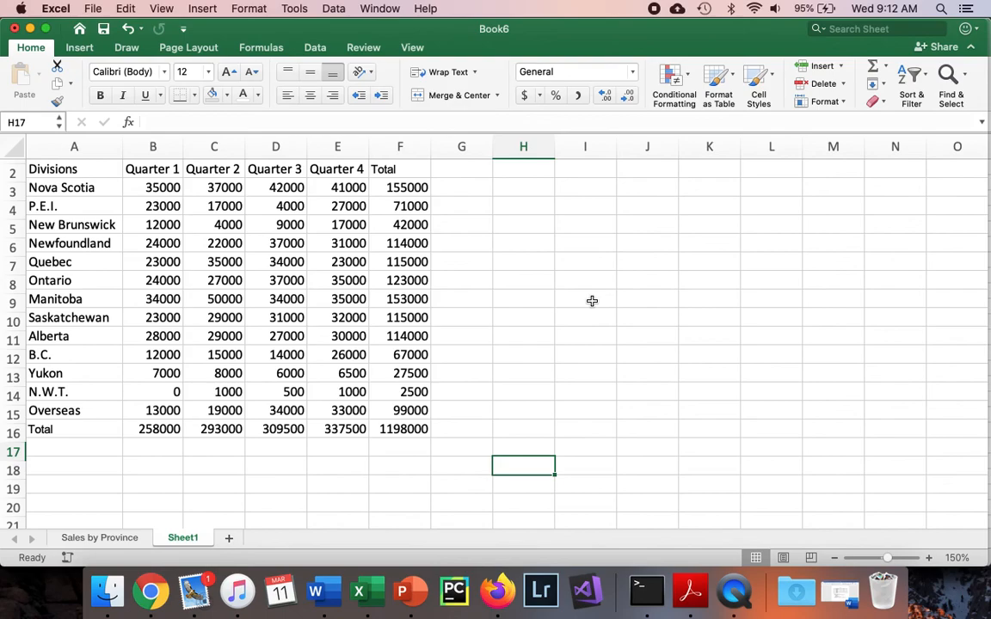
left_click(107, 225)
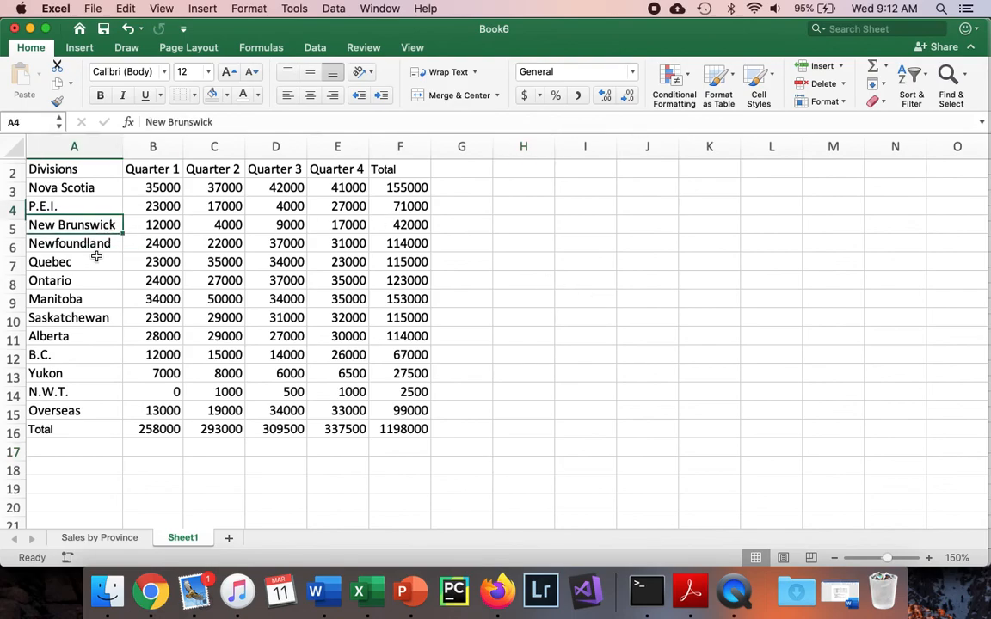
left_click(62, 373)
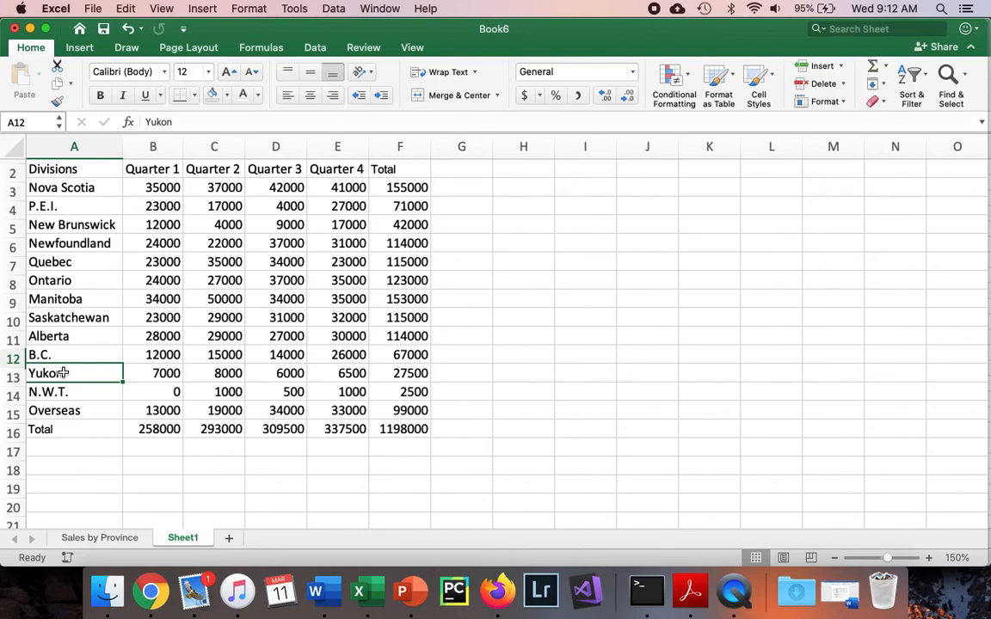
left_click(64, 354)
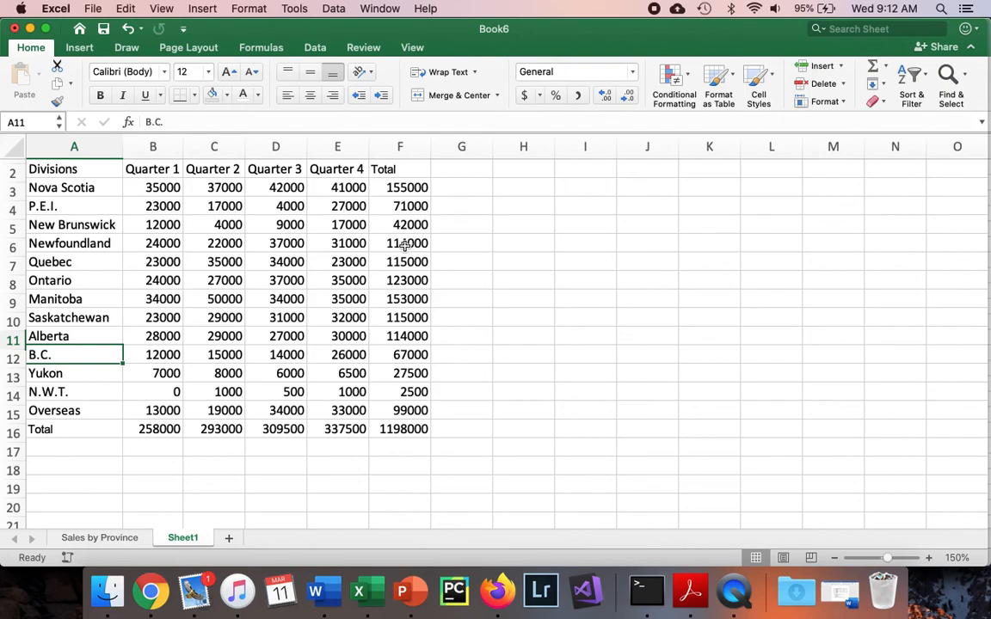
Insert a basic 2-D line chart from the New Brunswick, B.C. and Yukon rows, covering the names and Quarters 1 to 4.
left_click(99, 224)
left_click_drag(99, 224, 327, 222)
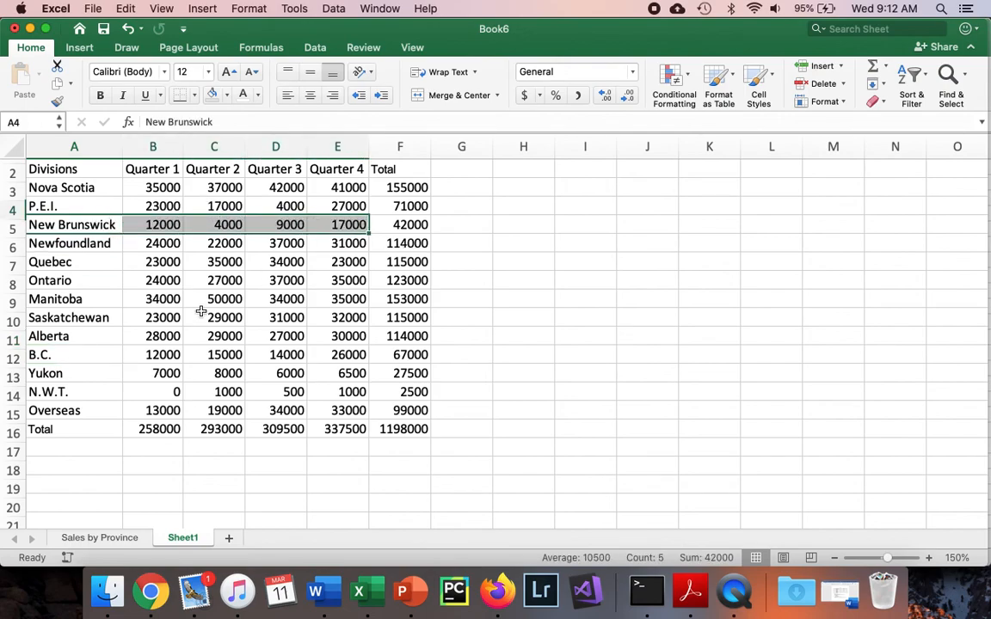
left_click(54, 374, "super")
left_click_drag(55, 373, 306, 371)
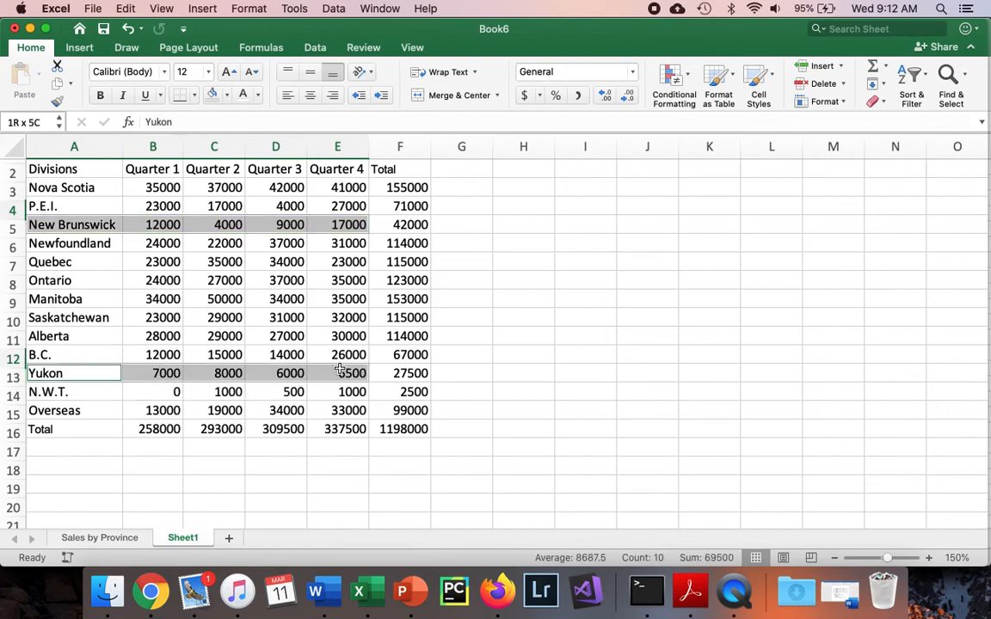
left_click_drag(88, 356, 332, 354)
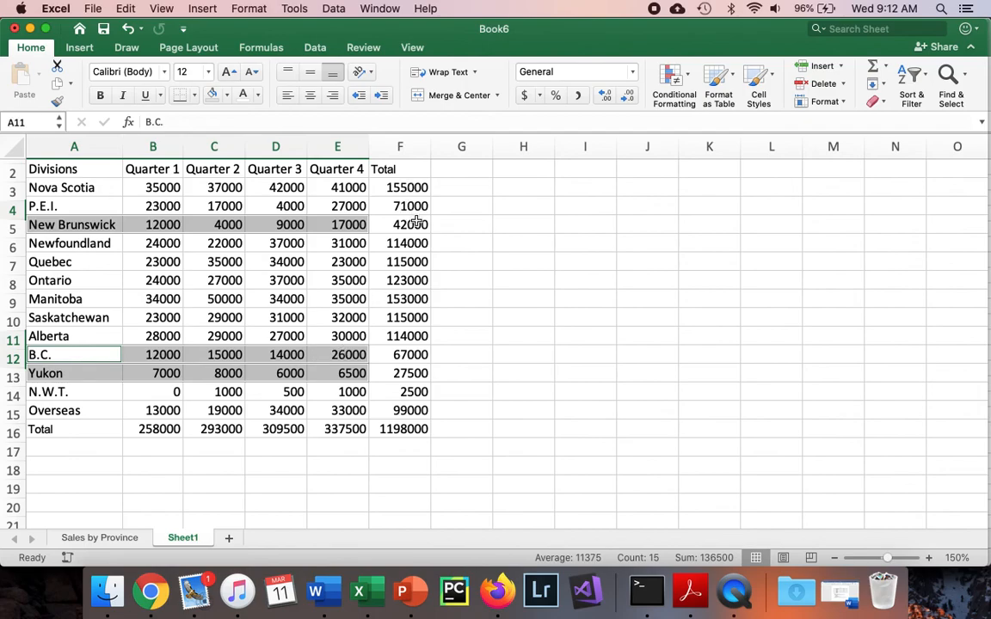
left_click(80, 50)
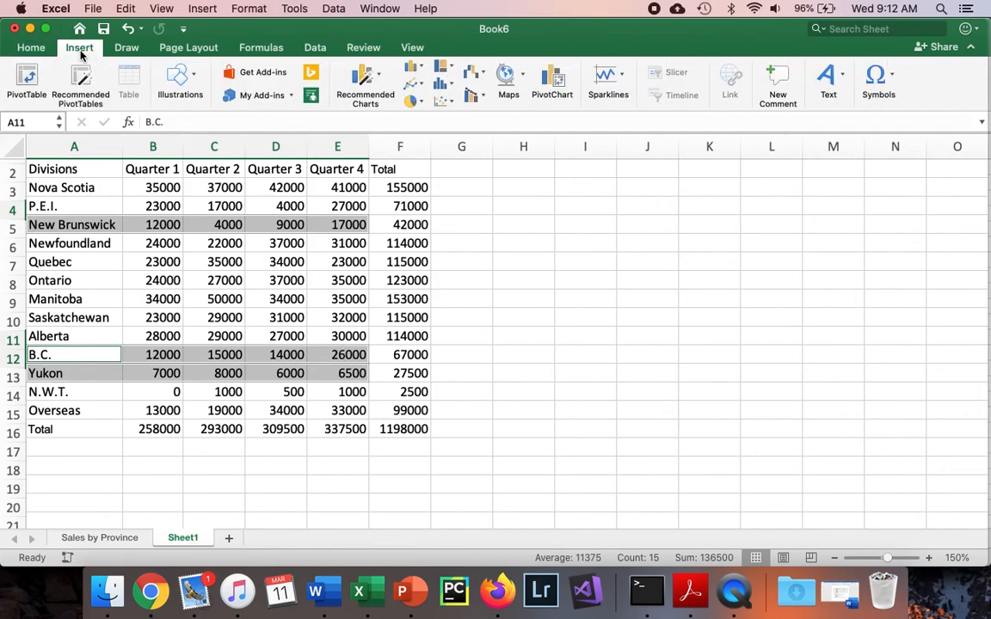
left_click(416, 86)
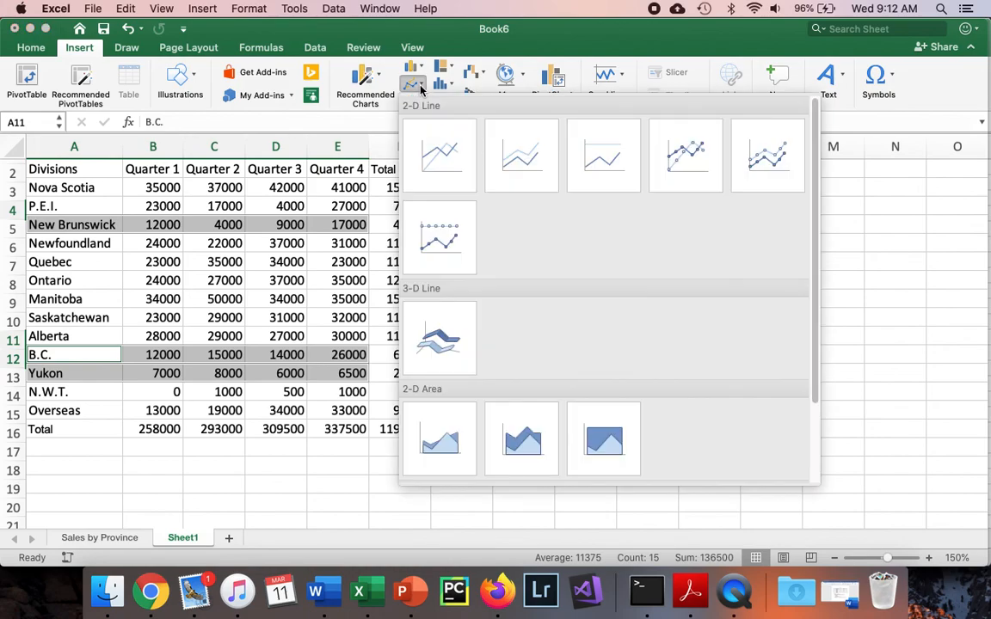
left_click(439, 151)
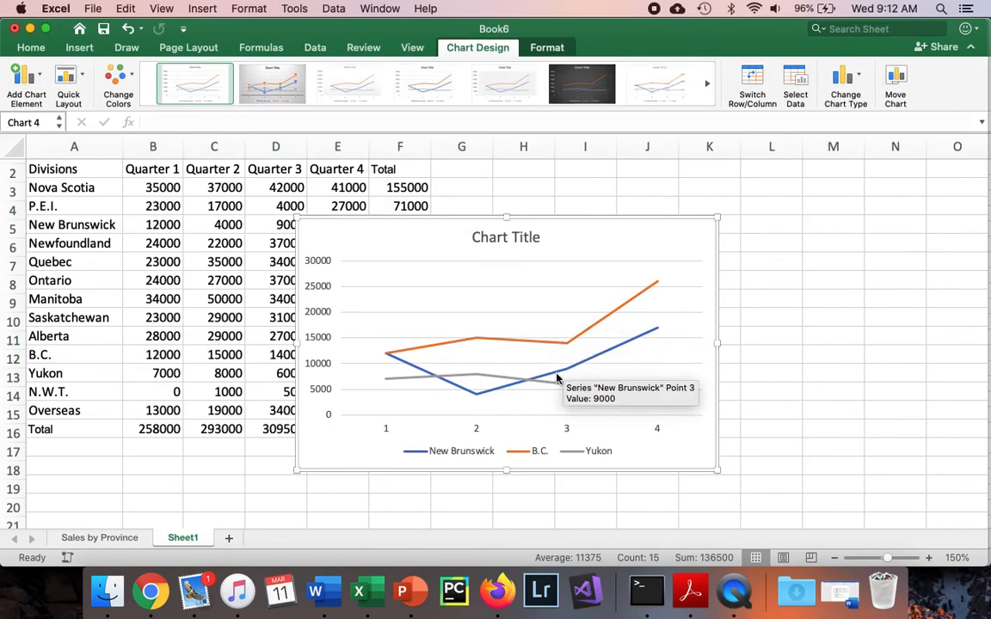
Add primary horizontal and primary vertical axis titles to the line chart.
left_click(26, 82)
mouse_move(32, 104)
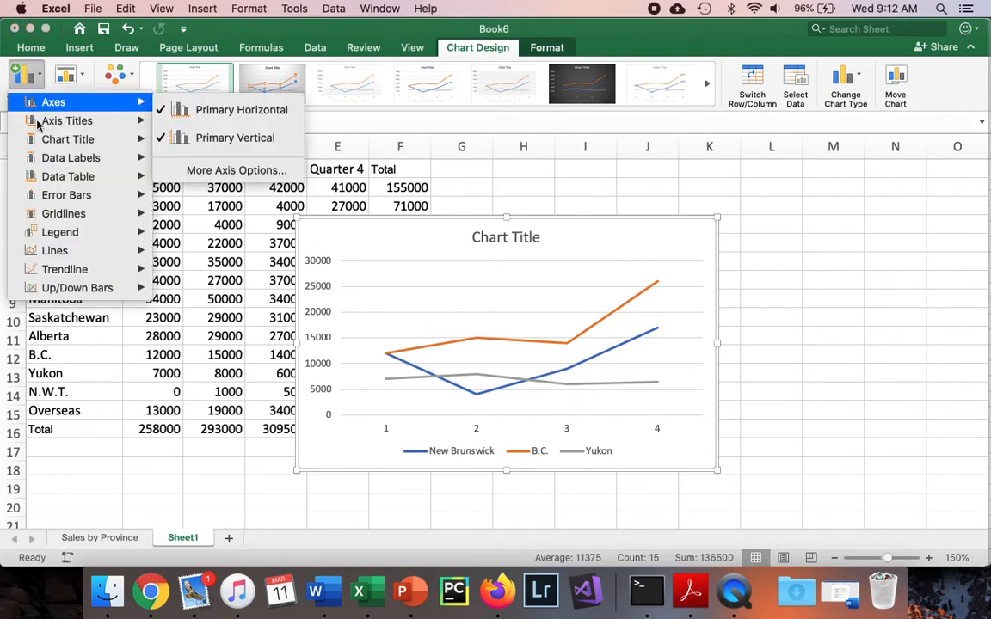
mouse_move(38, 123)
left_click(205, 129)
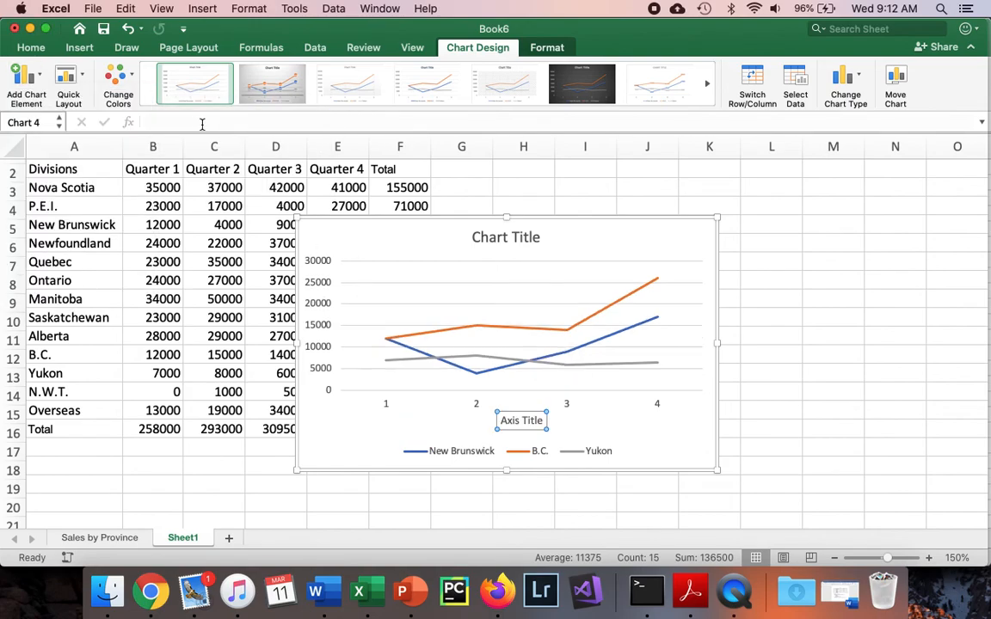
left_click(26, 82)
mouse_move(58, 129)
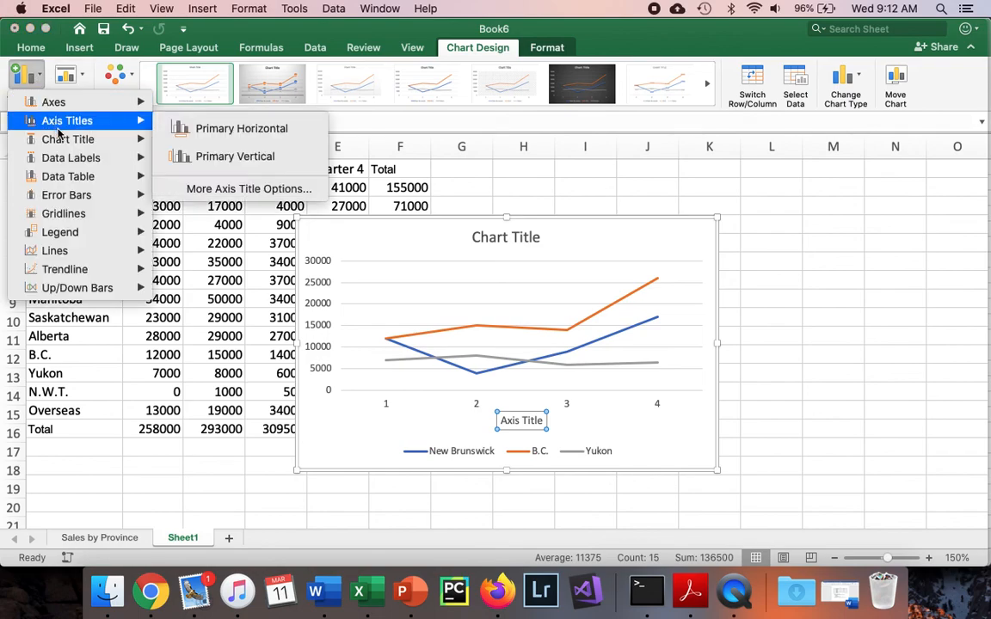
left_click(226, 157)
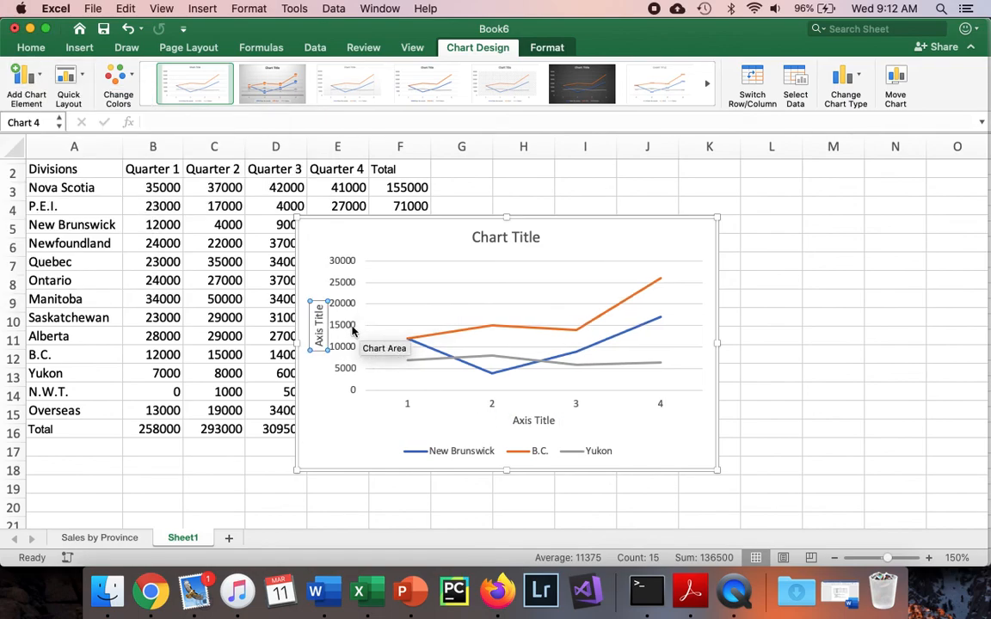
Set the line chart's vertical axis title to "Sales ($)" and its horizontal axis title to "Quarter".
triple_click(320, 326)
type("Sales ($)")
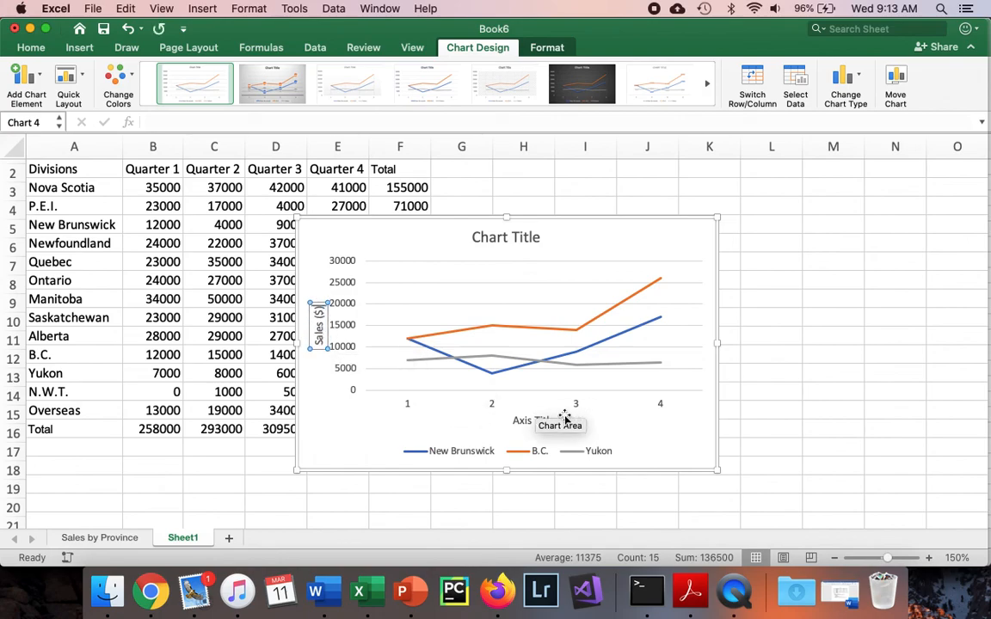
double_click(534, 421)
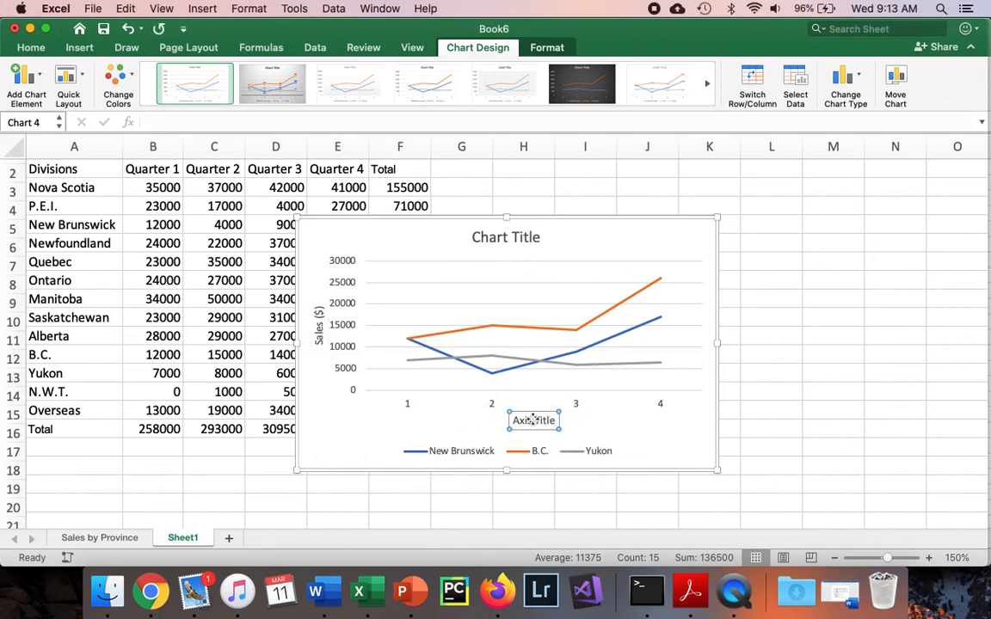
triple_click(527, 421)
type("Quarter")
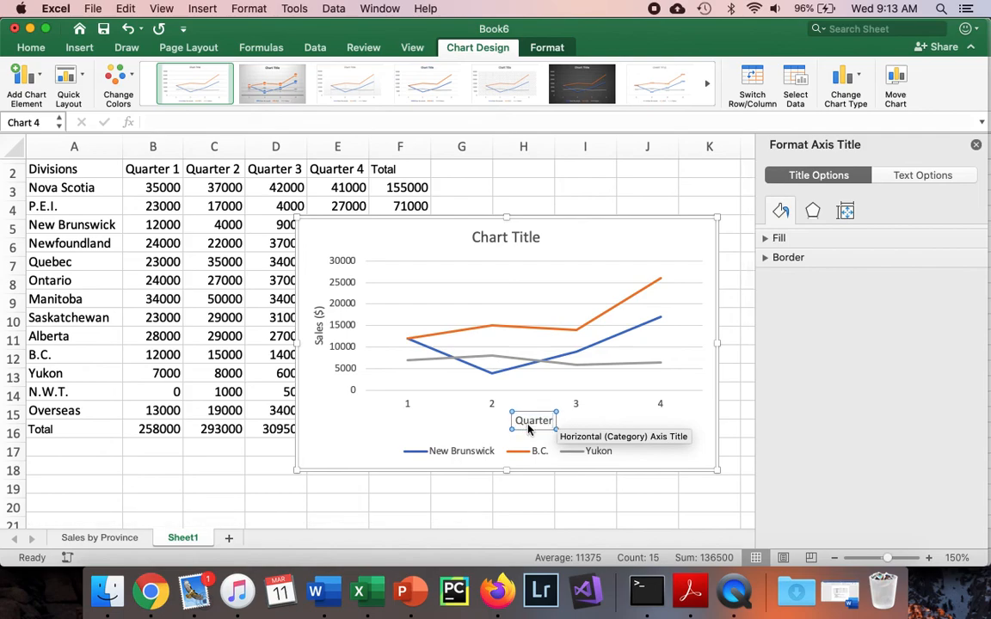
left_click(976, 147)
Change the line chart's title to "Yearly Sales".
left_click(519, 243)
triple_click(517, 240)
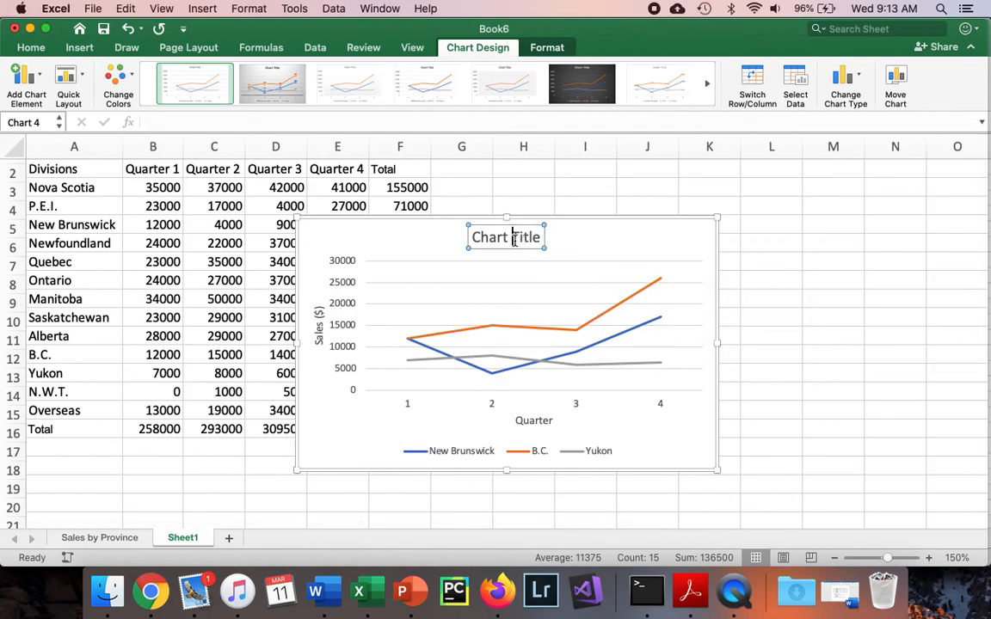
type("Yearly s")
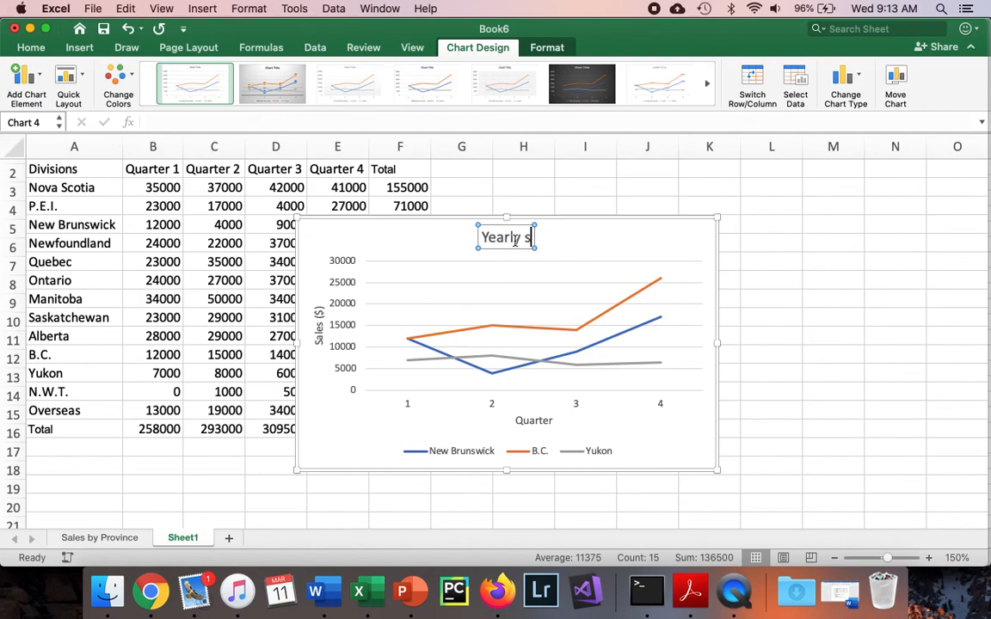
key("BackSpace")
type("Sales")
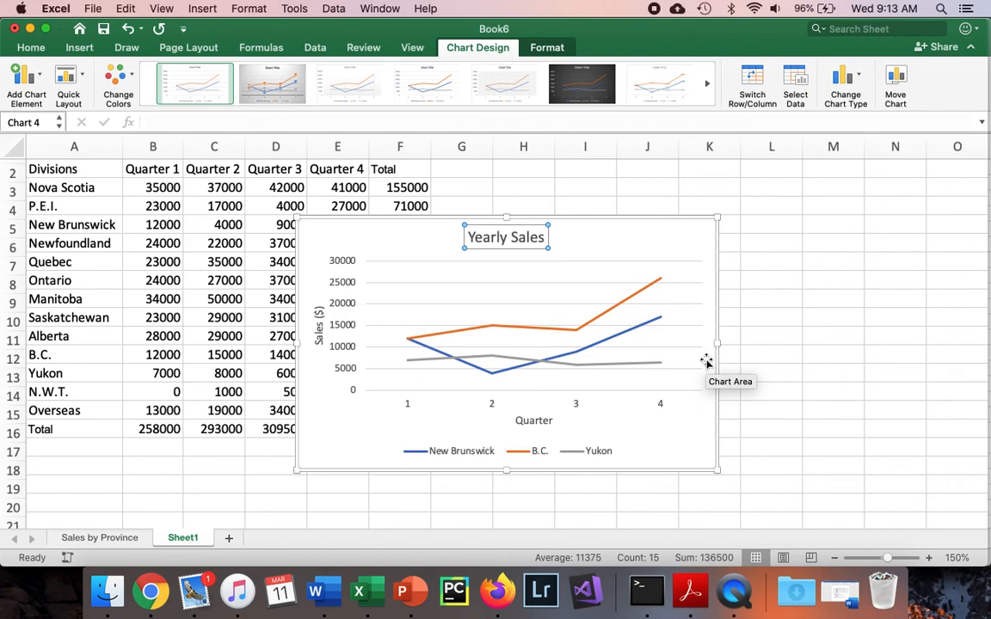
Set the line chart's horizontal category axis labels to the quarter headings in Sheet1 cells B1:E1.
left_click(573, 406)
left_click(576, 406)
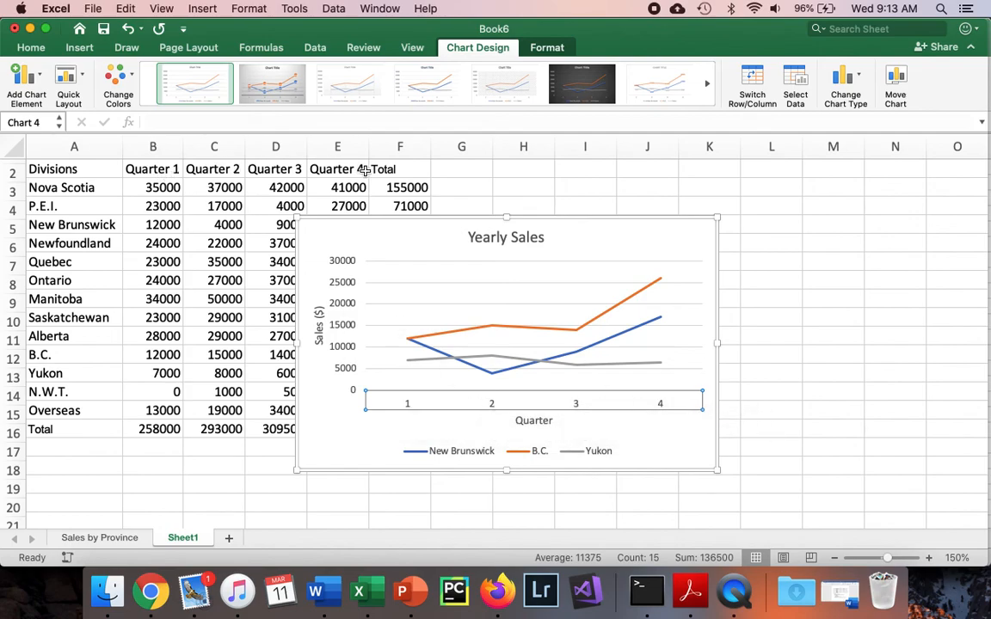
right_click(445, 410)
left_click(415, 406)
right_click(409, 405)
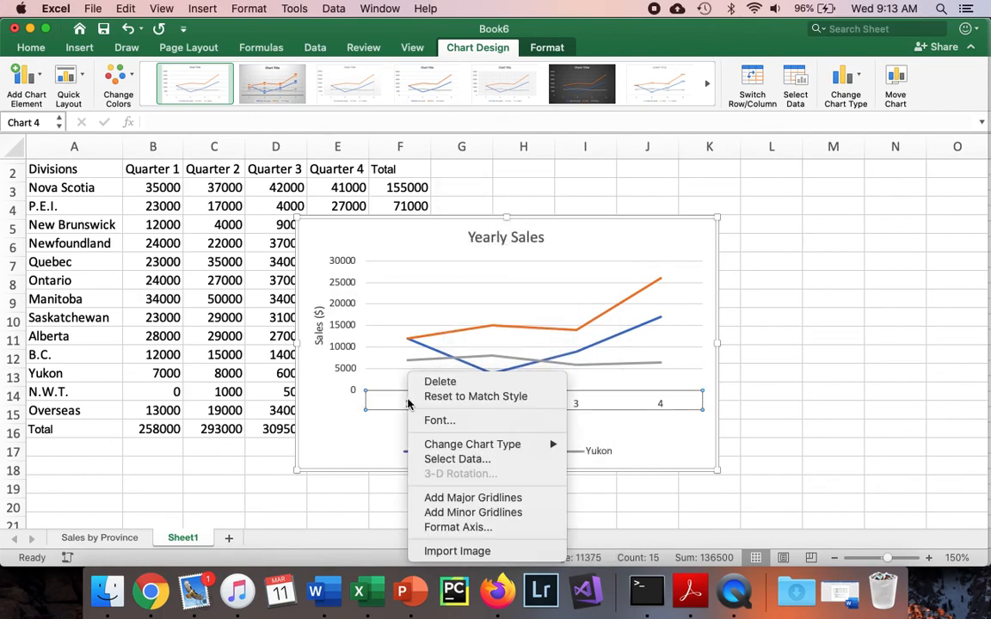
left_click(453, 461)
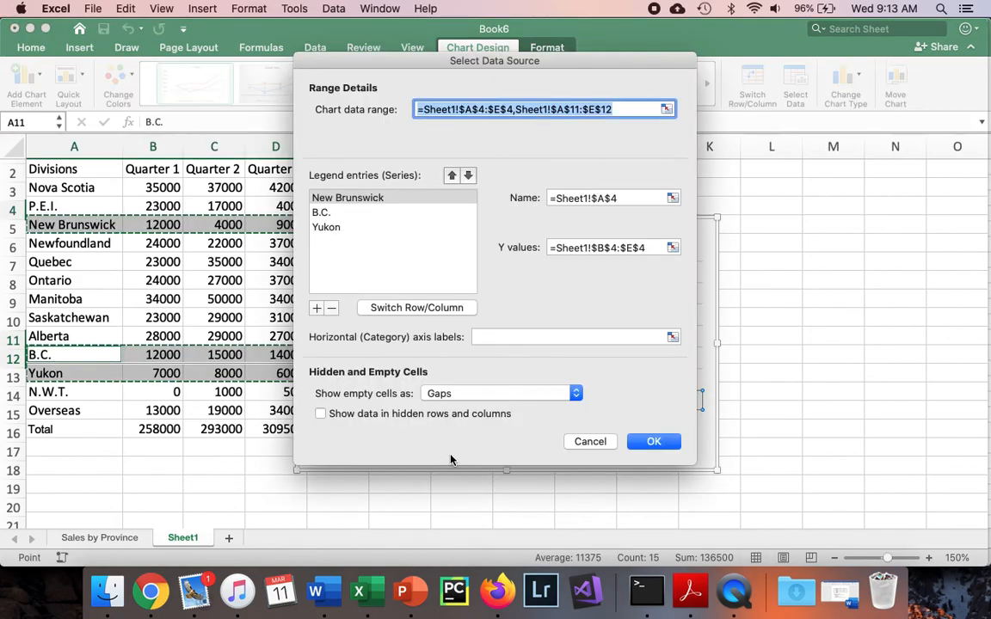
left_click_drag(555, 64, 734, 43)
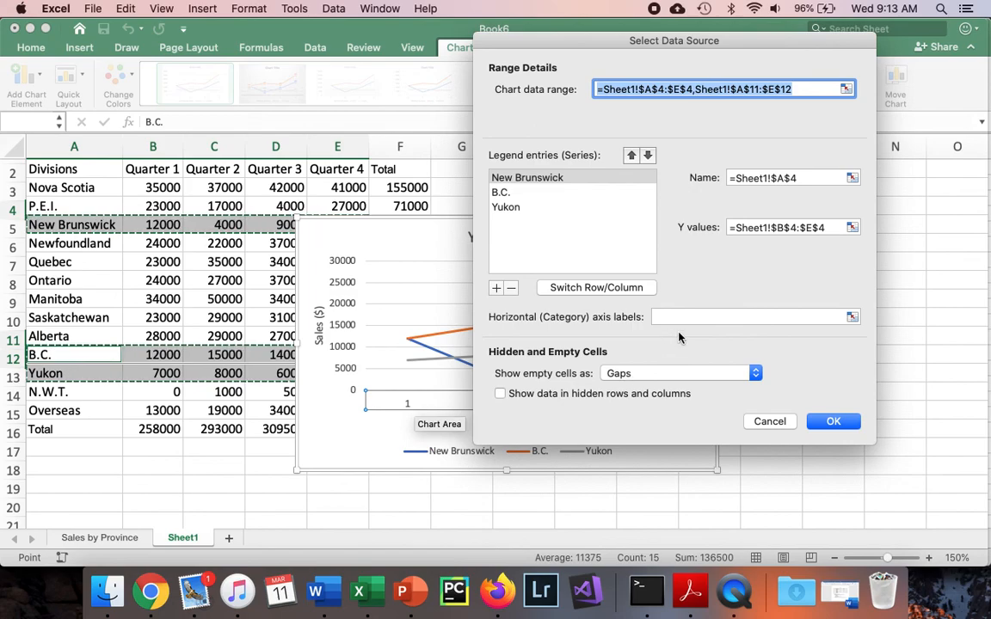
left_click(851, 317)
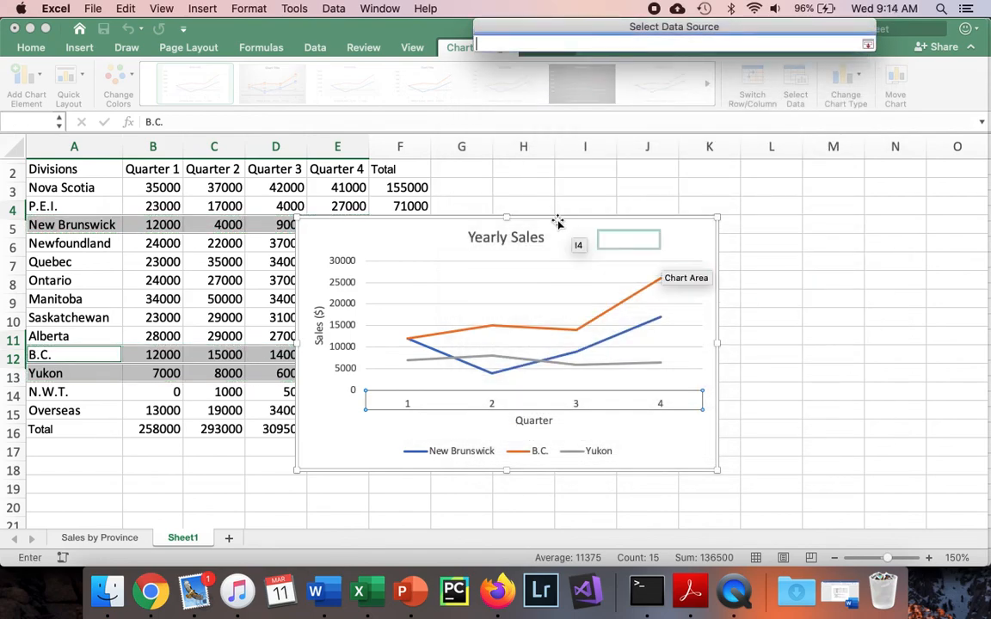
left_click_drag(148, 173, 316, 169)
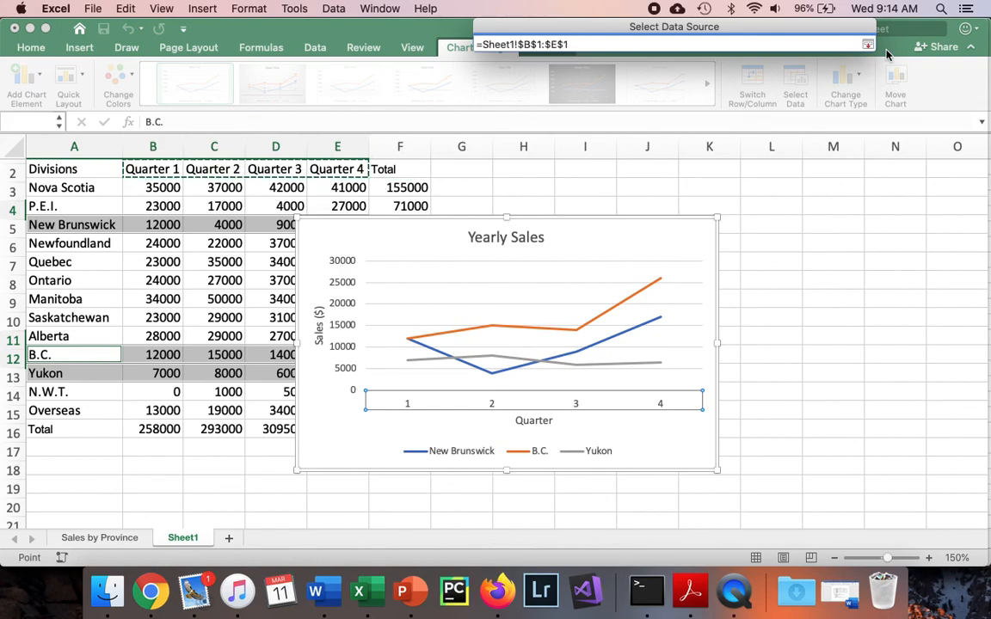
left_click(869, 45)
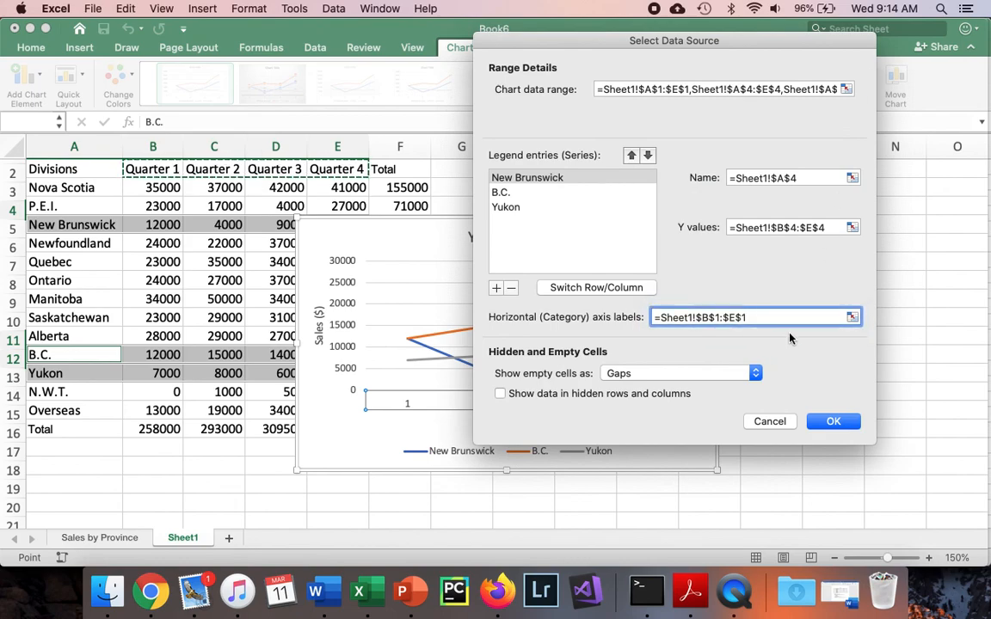
left_click(831, 422)
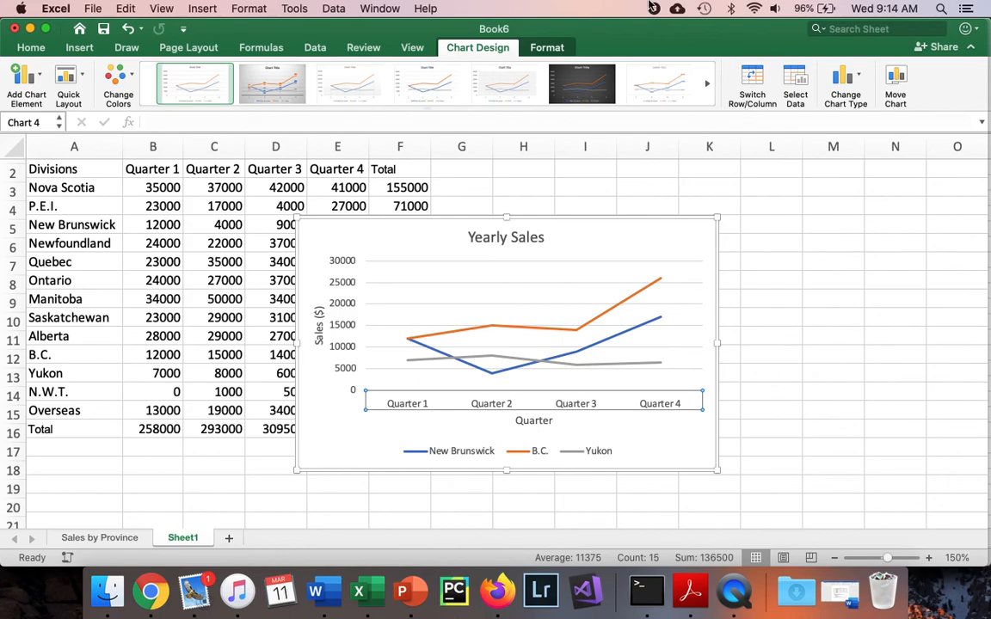
Move the line chart to a new sheet named "Yearly Sales for BC, Yukon, NB".
left_click(896, 86)
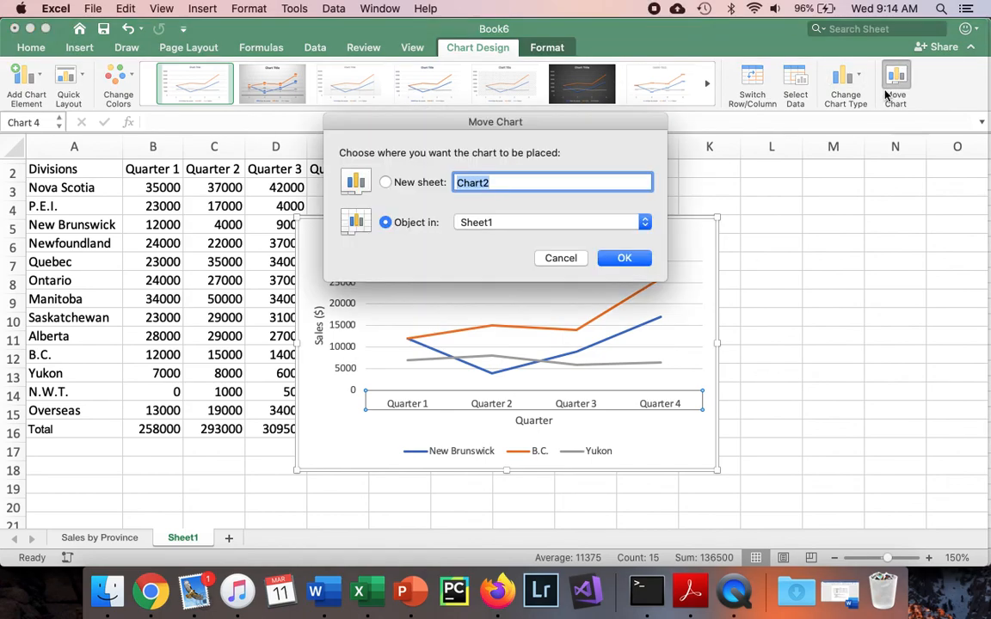
left_click(403, 188)
type("Yearly Sales for BC, Yukon, NB")
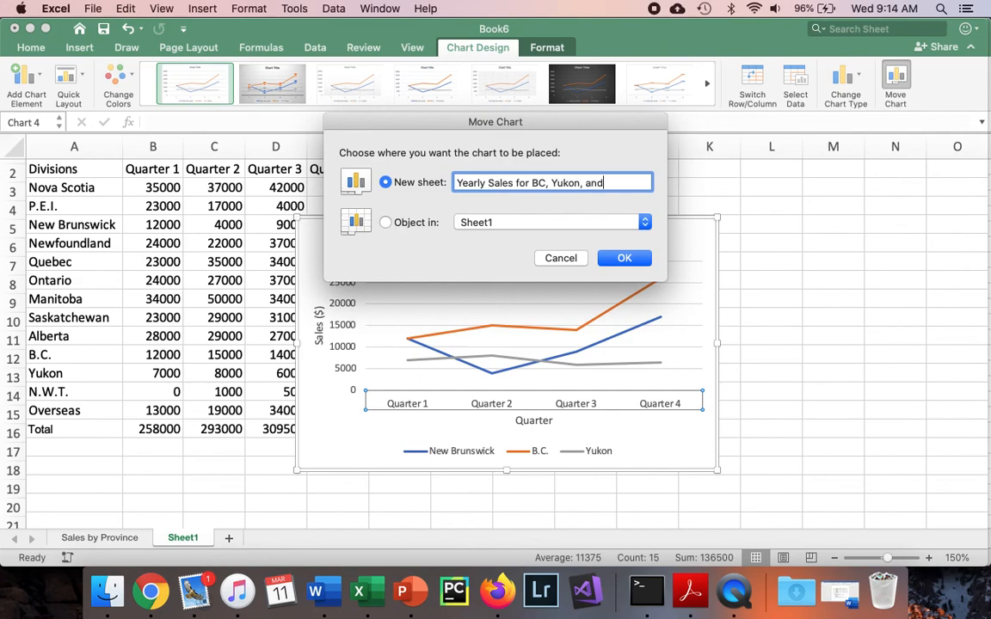
key("Return")
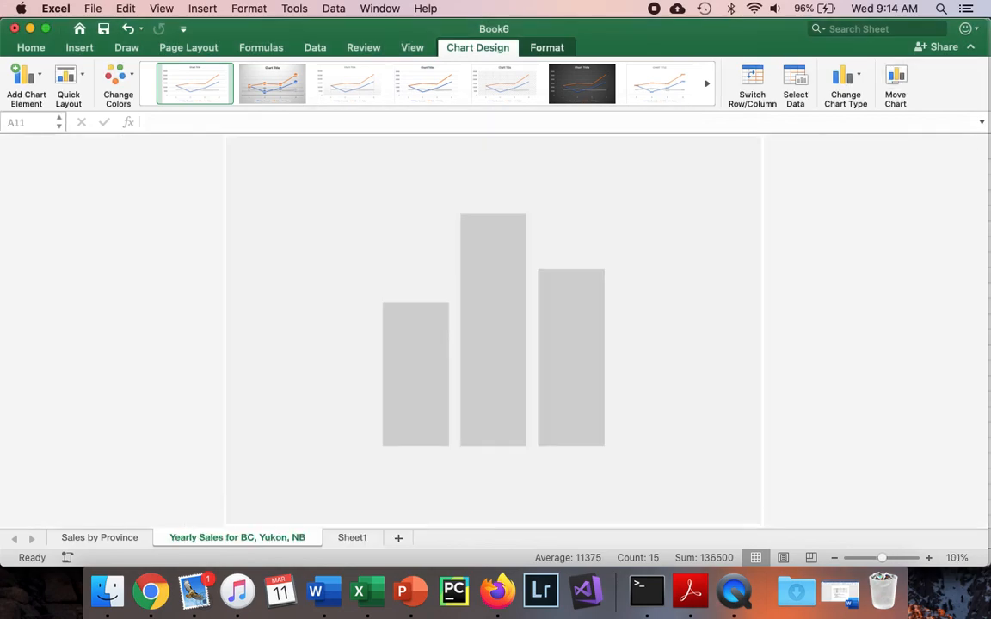
On Sheet1, enter the row labels "Maxmimum", "Minimum" and "Average" in cells A16 to A18 below Total.
left_click(355, 539)
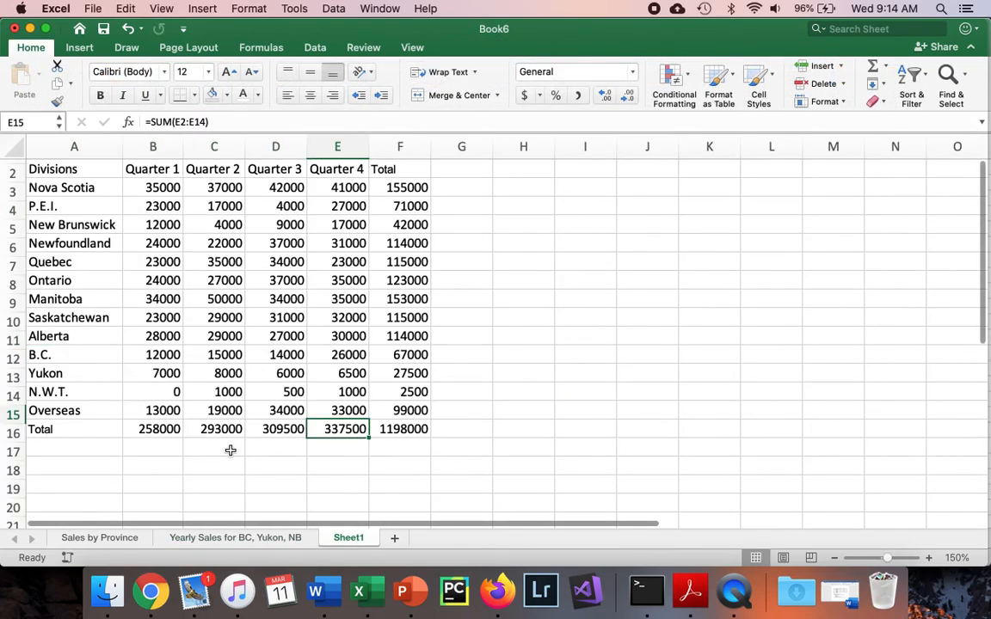
scroll(230, 452, "up", 3)
scroll(198, 444, "left", 1)
left_click(97, 413)
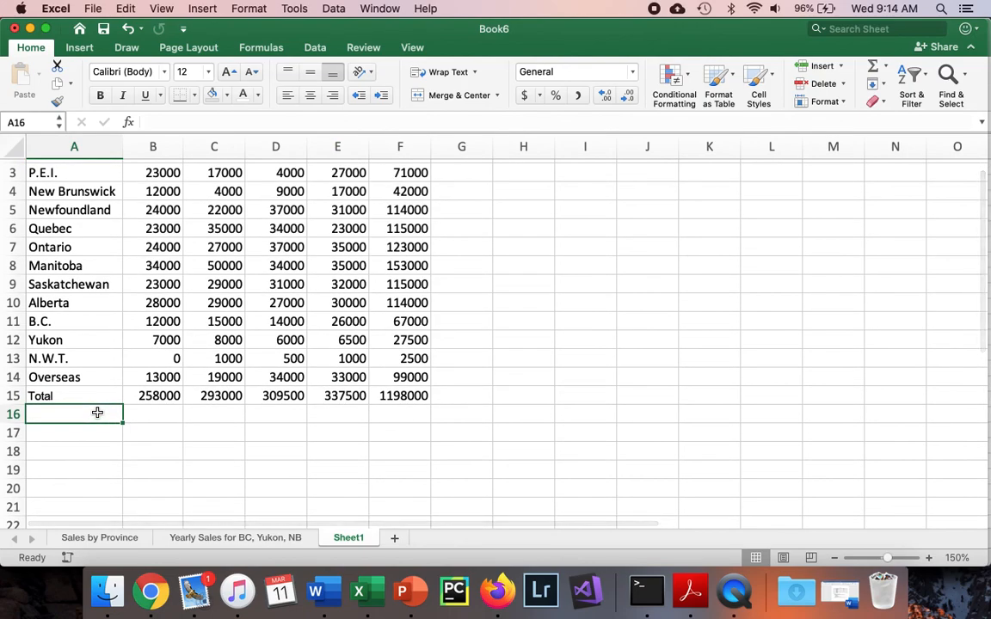
type("Maxmimum")
key("Return")
type("Minimum")
key("Return")
type("Average")
key("Up")
Enter =MAX(B2:B14) in cell B16 and fill it across to E16 to get each quarter's maximum.
key("Up")
key("Up")
key("Up")
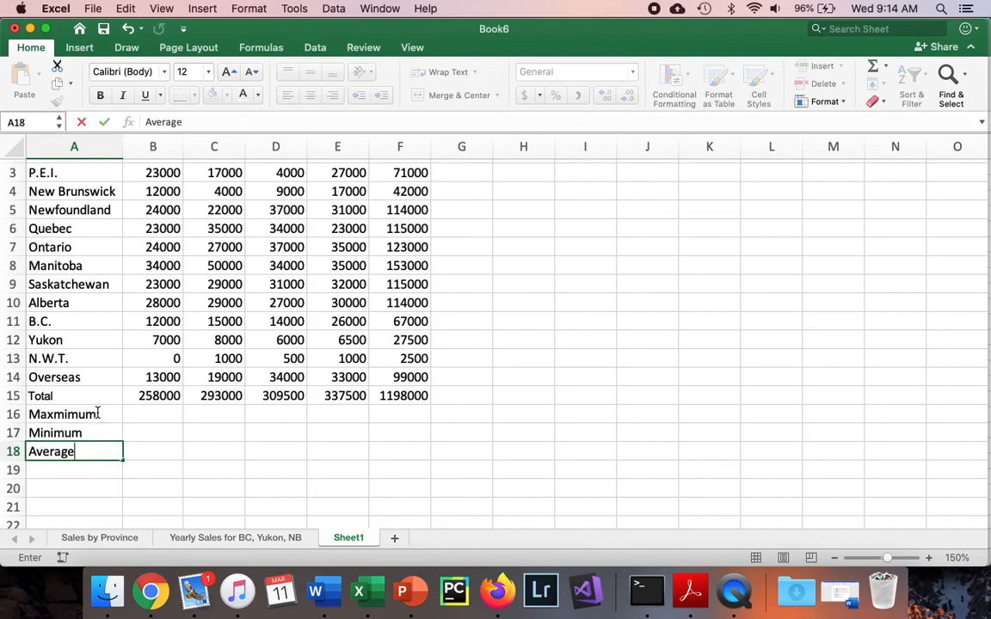
key("Up")
key("Right")
key("Down")
key("Down")
key("Down")
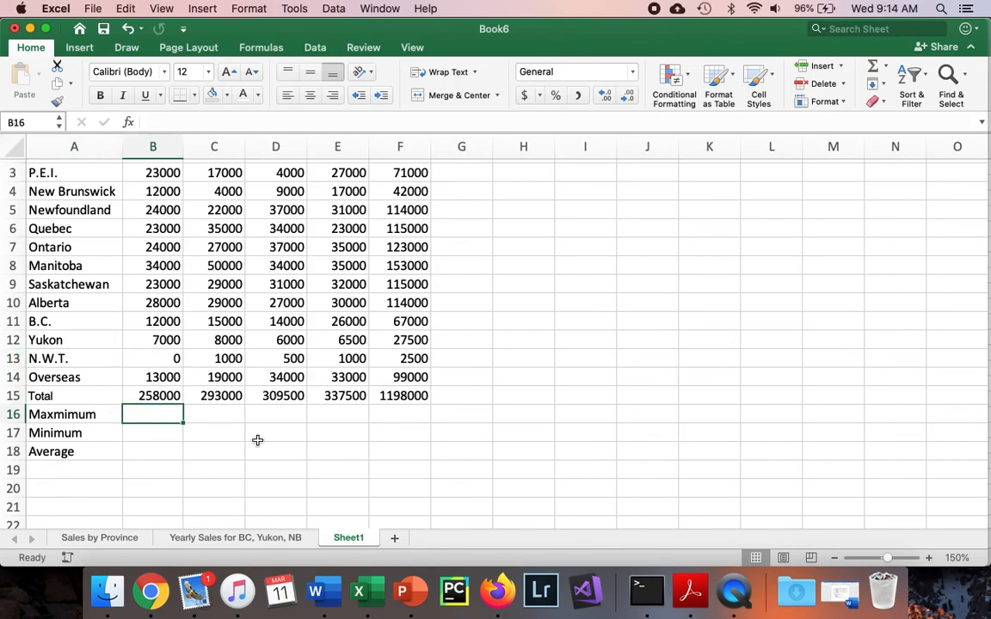
scroll(258, 440, "up", 2)
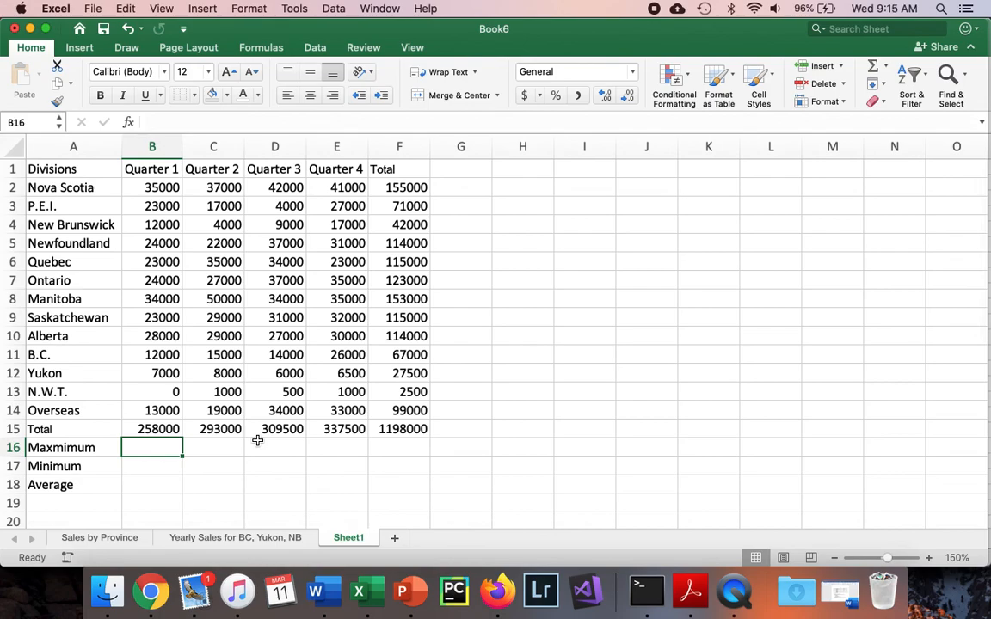
left_click_drag(169, 189, 169, 407)
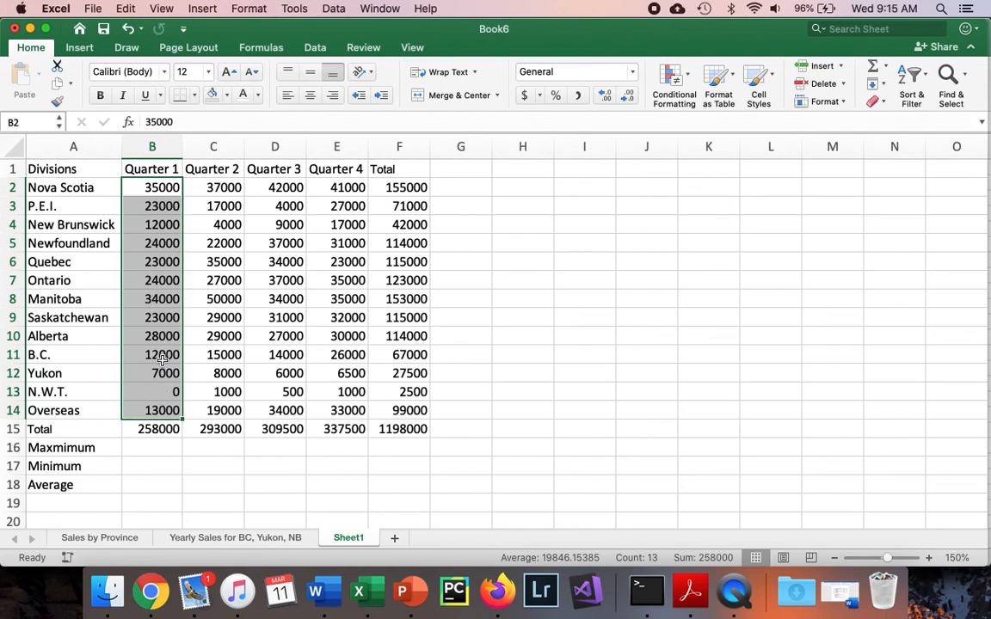
left_click(159, 454)
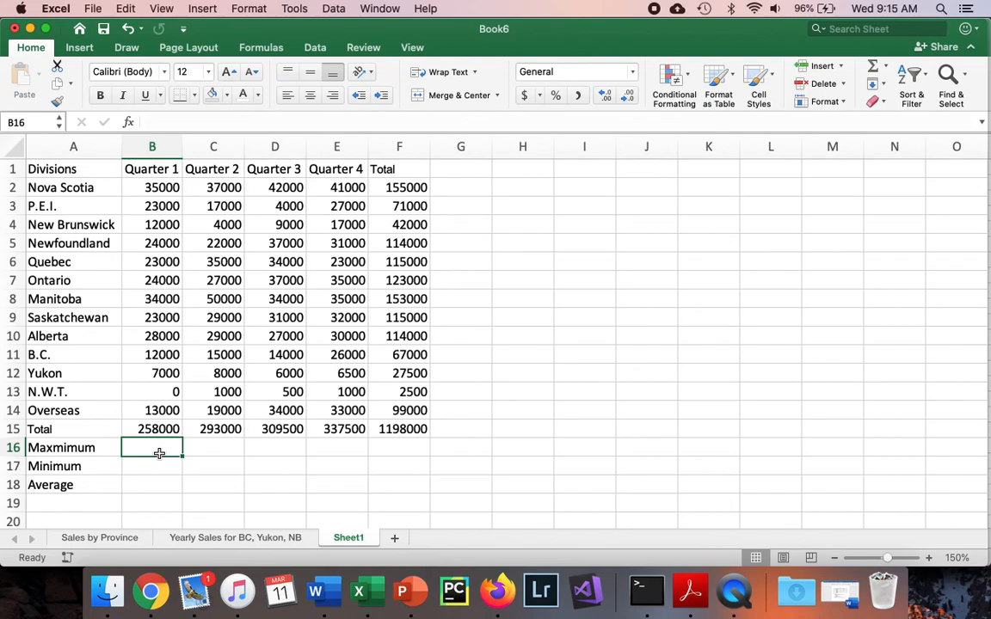
type("=")
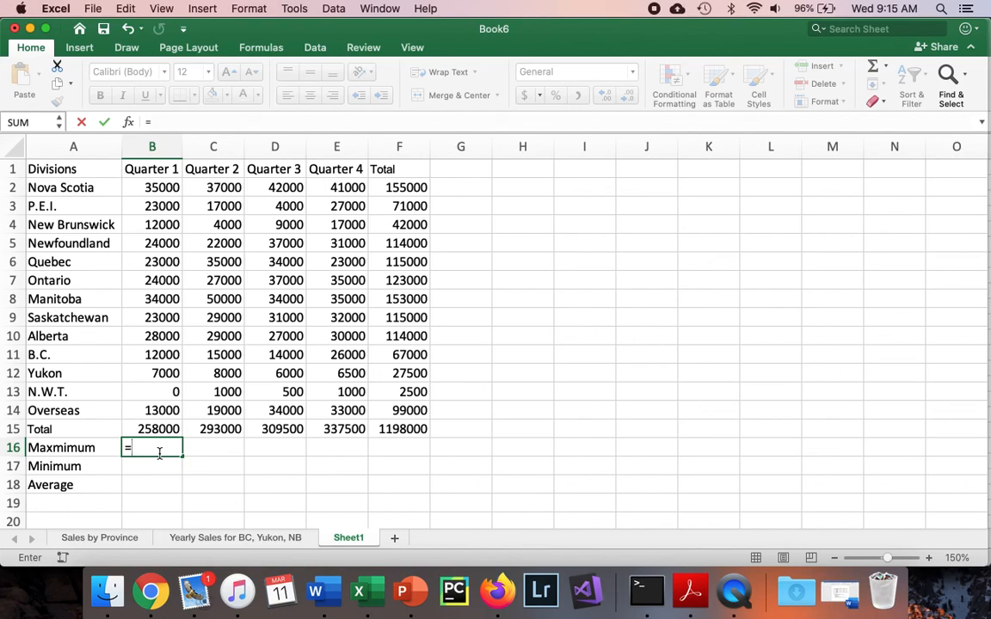
type("MAX")
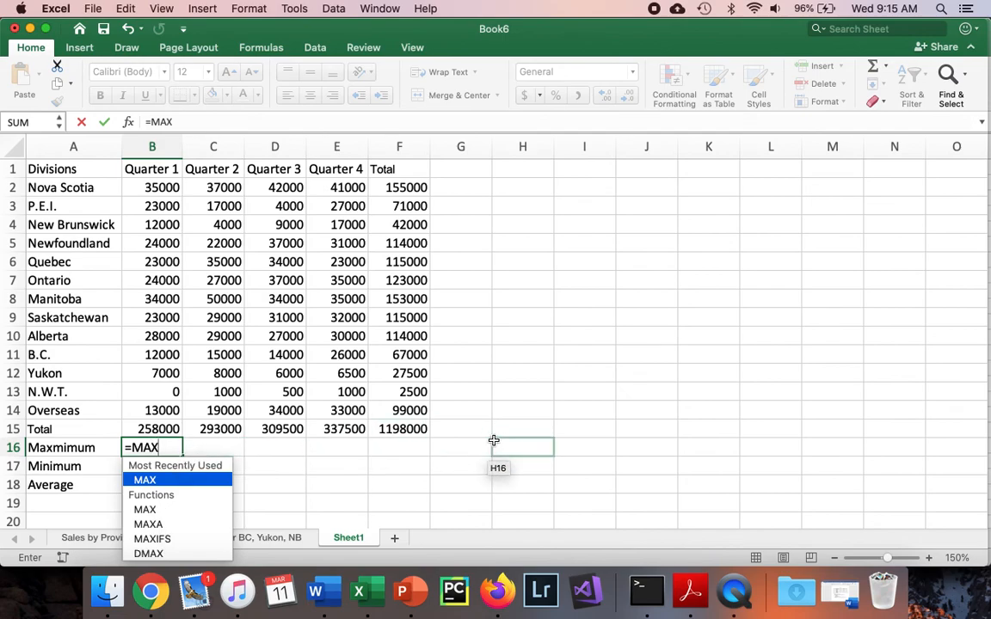
double_click(172, 482)
left_click_drag(162, 184, 170, 410)
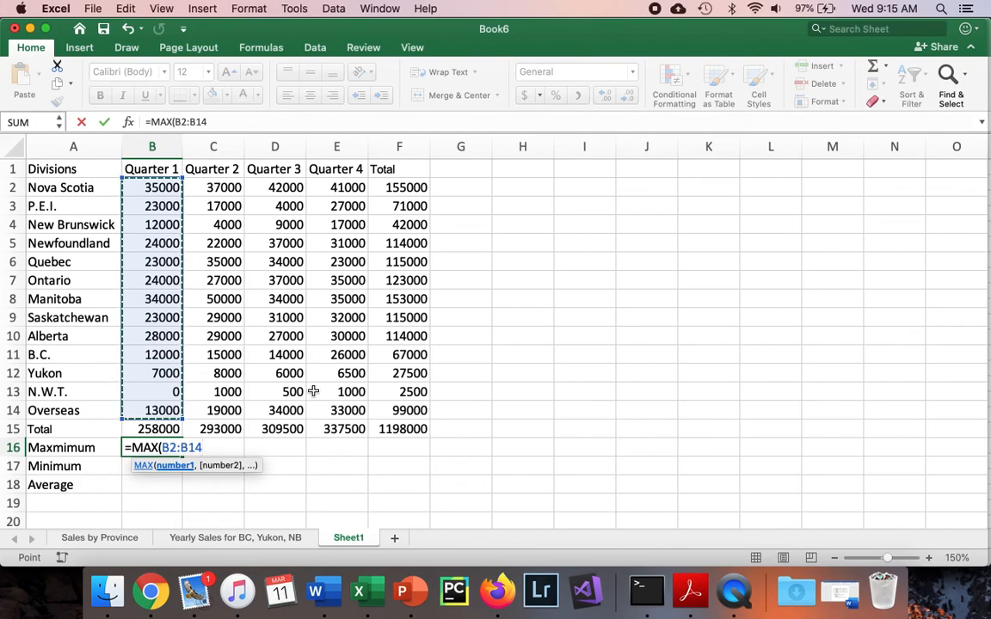
type(")")
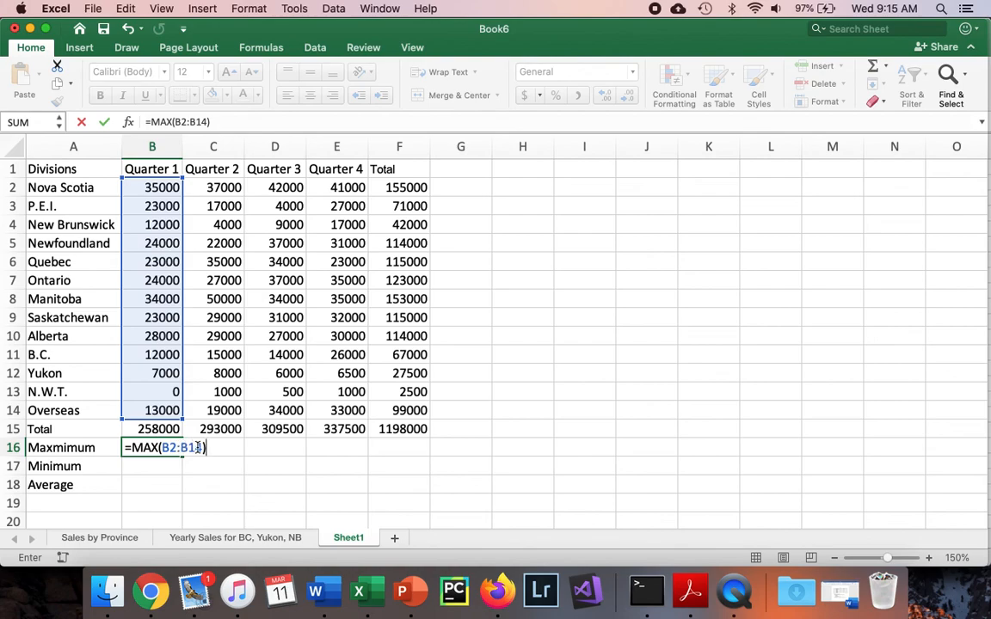
key("Return")
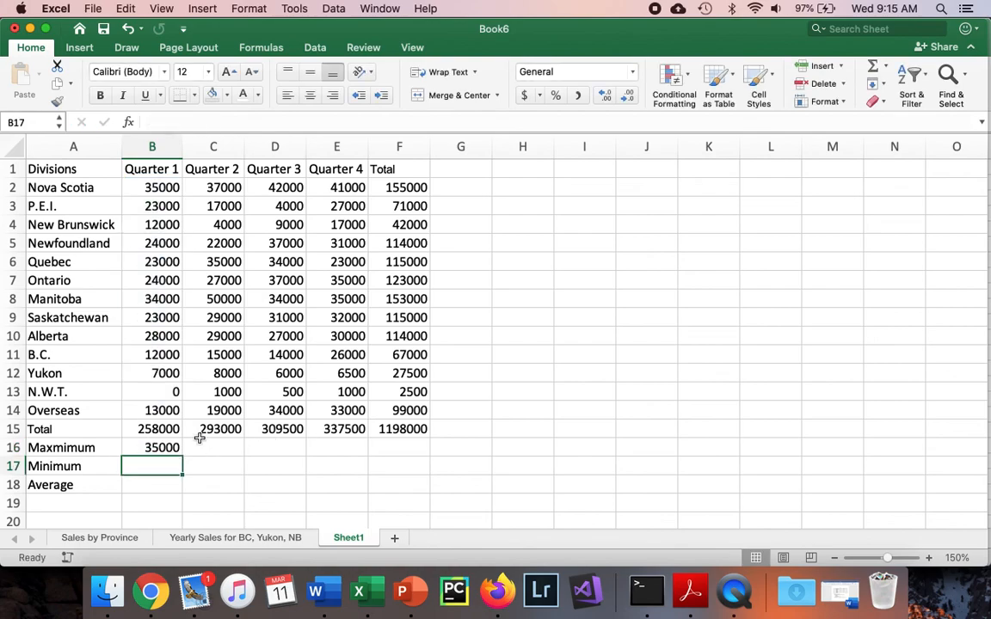
left_click(173, 447)
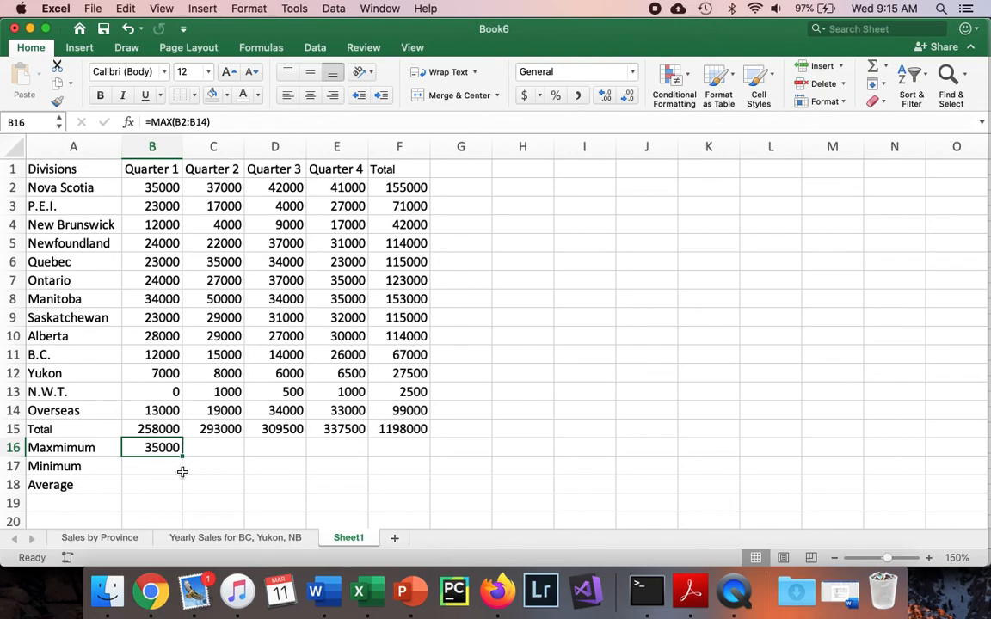
left_click_drag(182, 453, 343, 460)
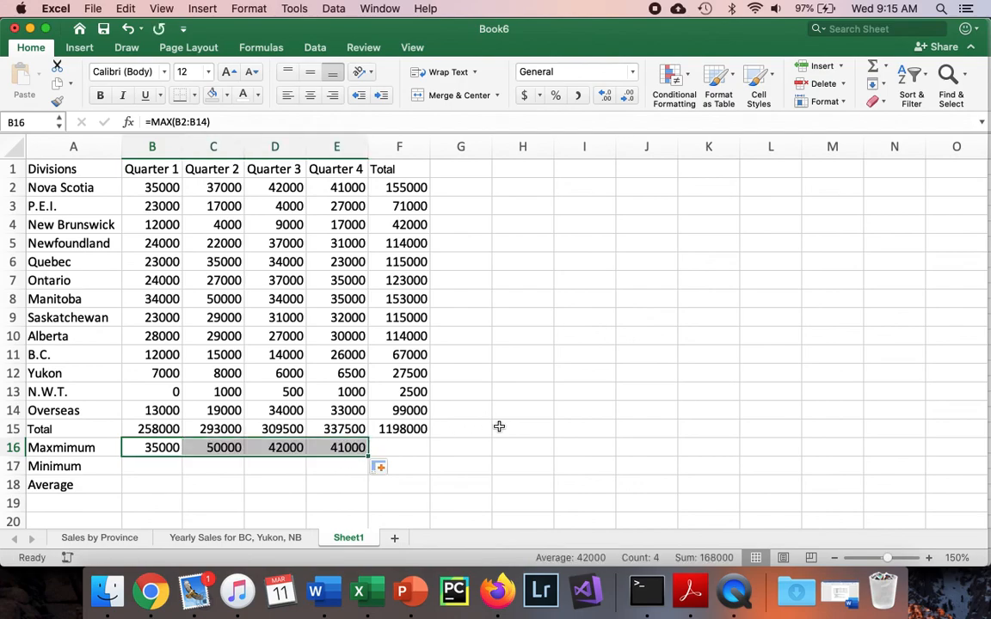
Enter =MIN(B2:B14) in cell B17 and fill it across to E17 to get each quarter's minimum.
left_click(142, 465)
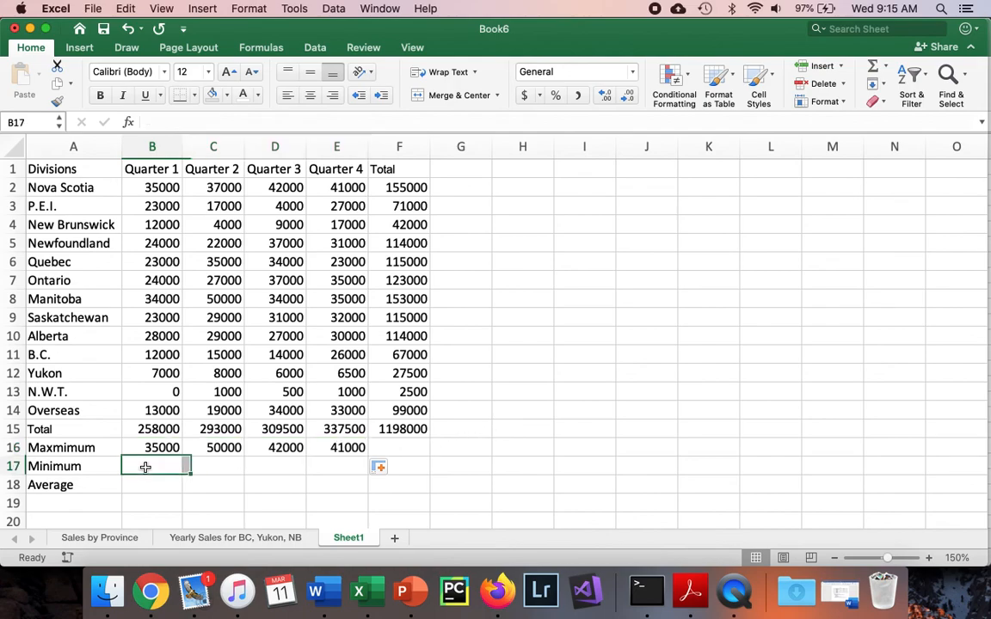
type("=MIN")
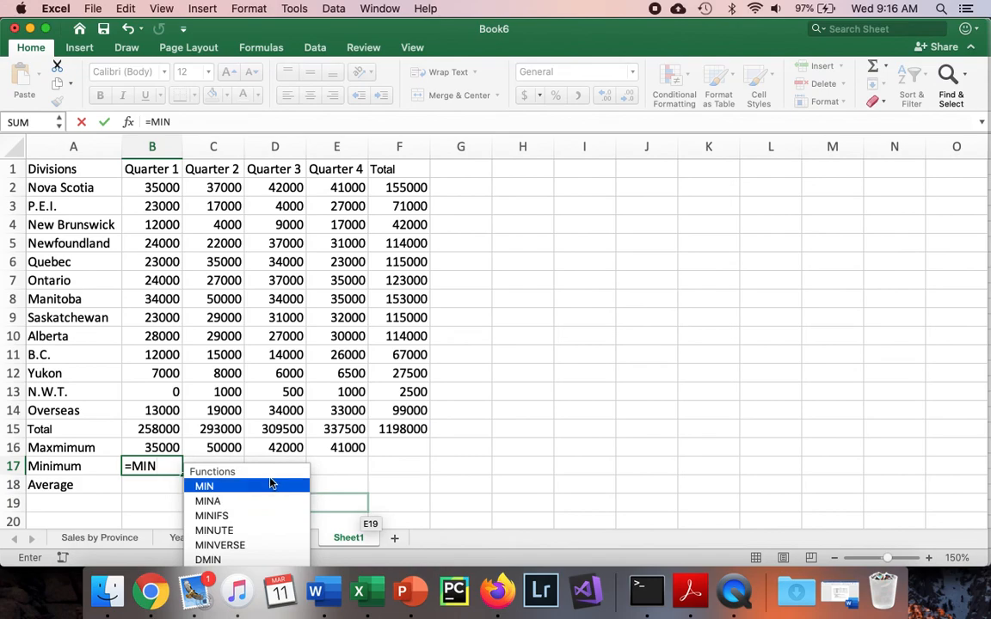
type("(")
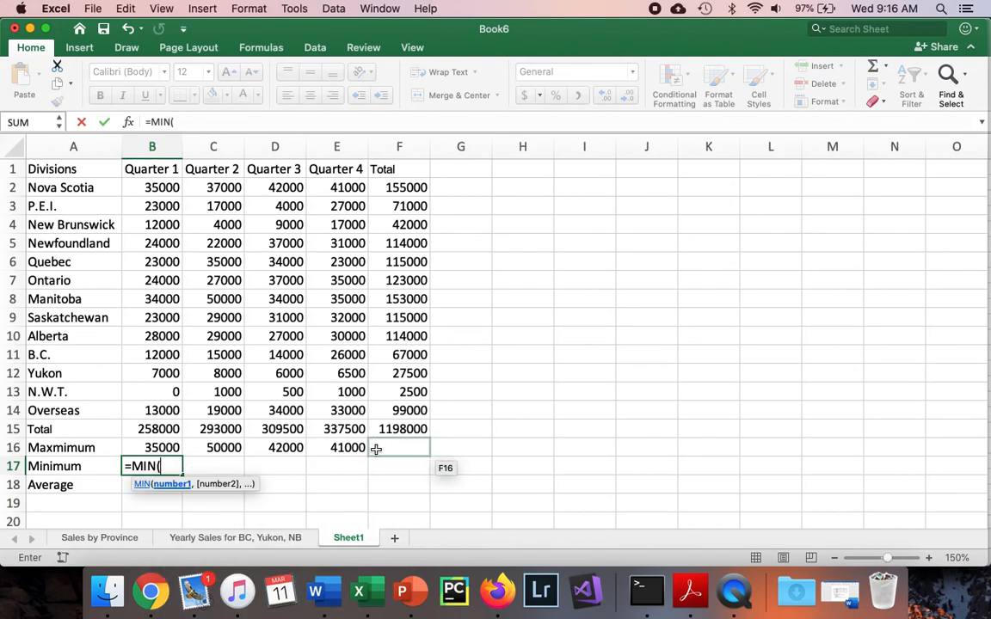
left_click_drag(162, 187, 168, 413)
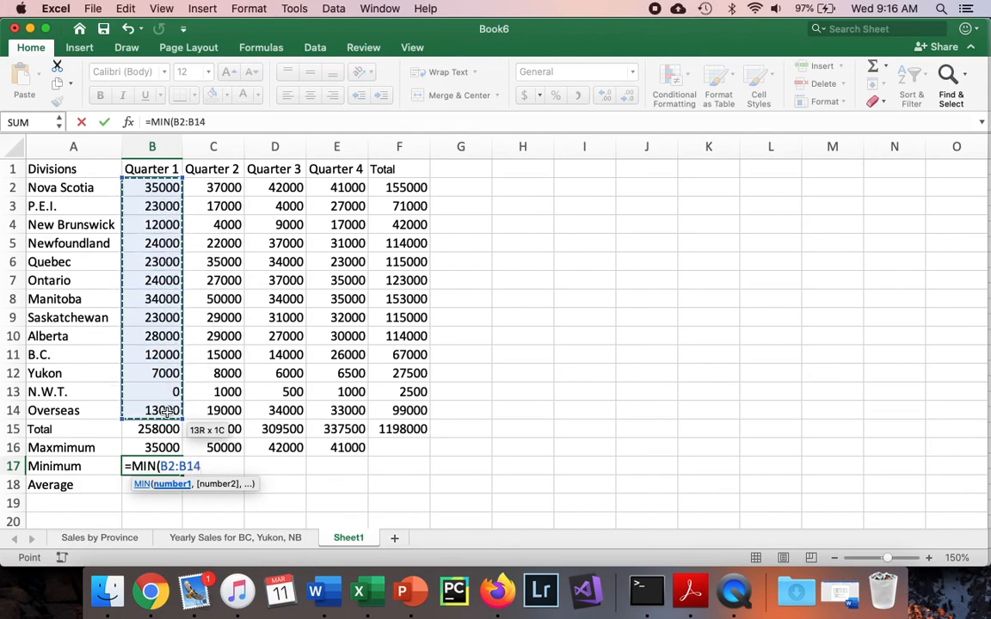
key("Return")
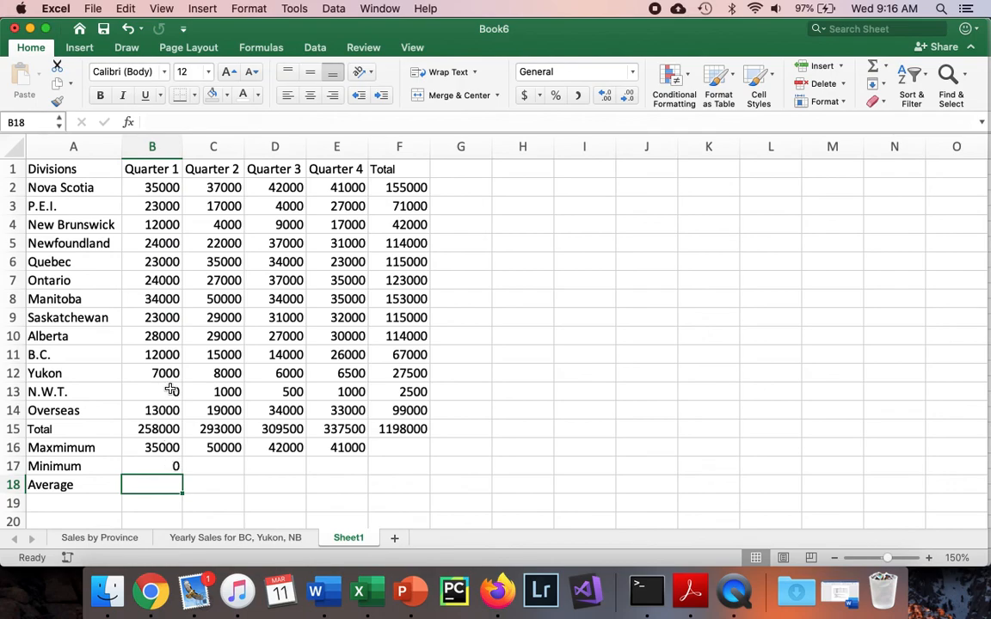
left_click(174, 470)
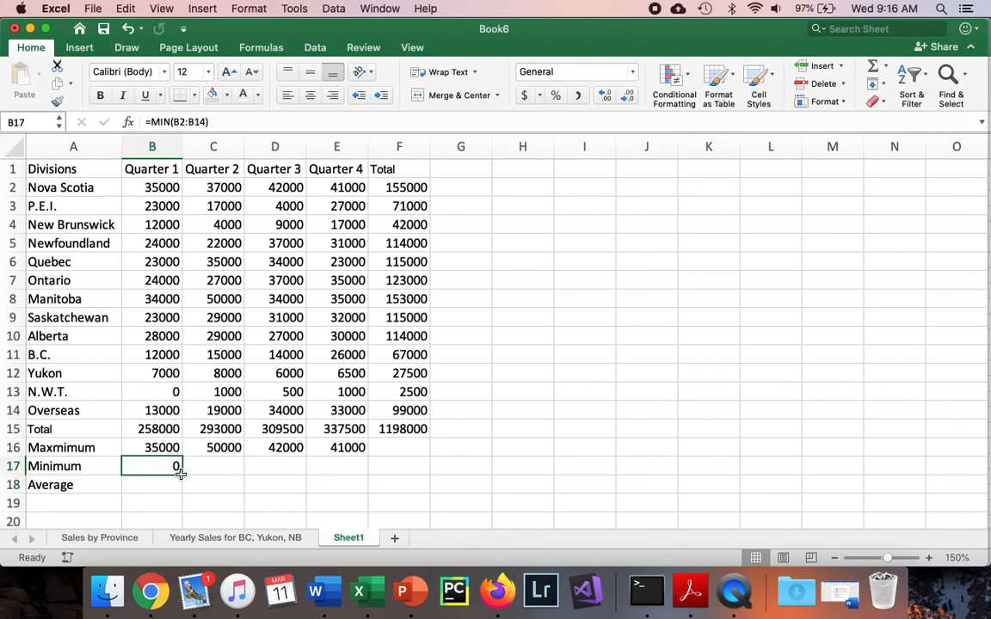
left_click_drag(181, 475, 361, 466)
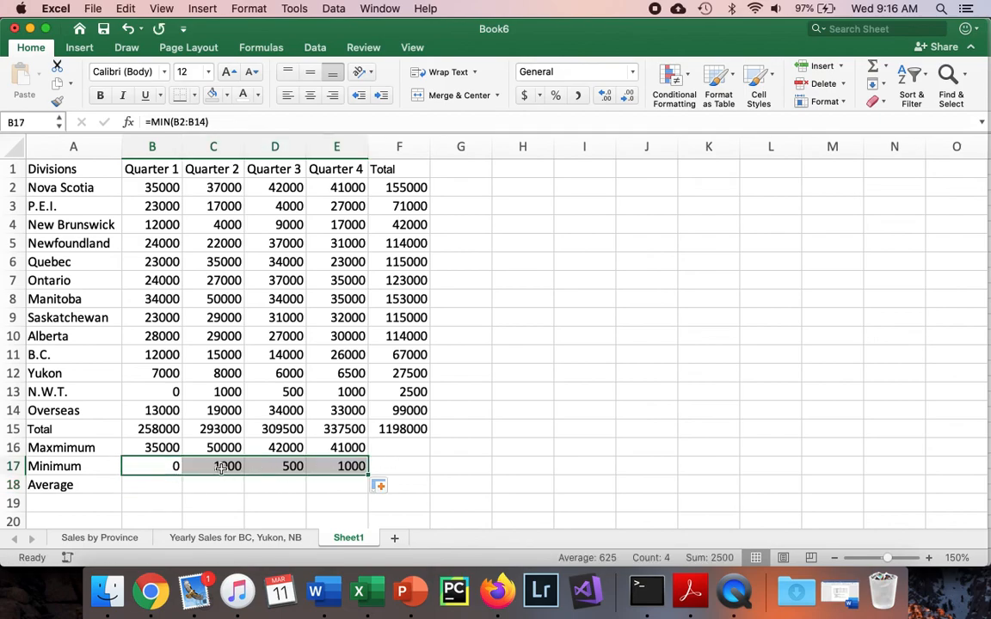
Enter =AVERAGE(B2:B14) in cell B18 and fill it across to E18 to get each quarter's average.
left_click(155, 483)
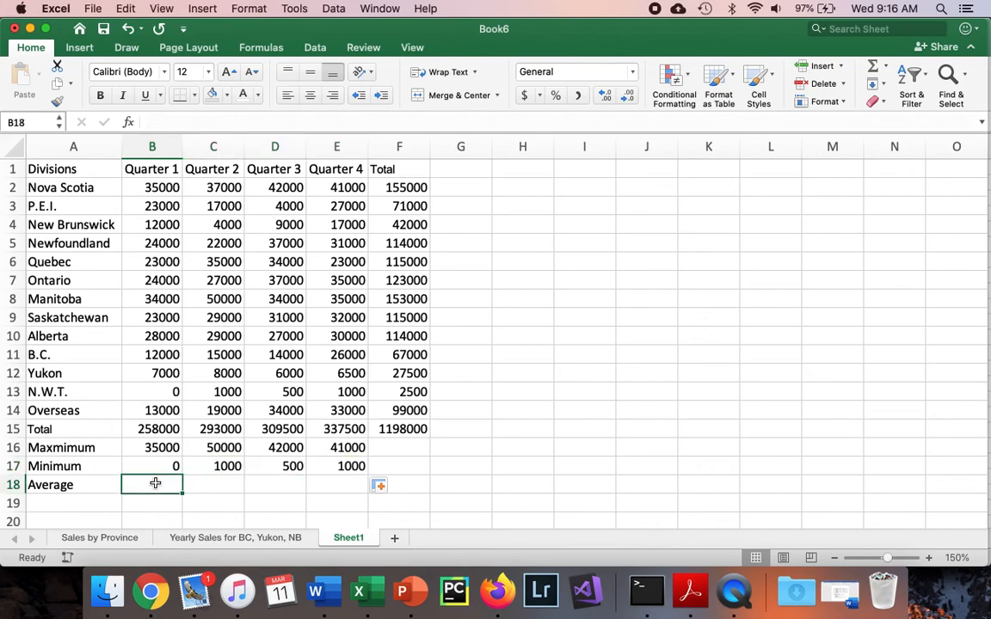
type("=A")
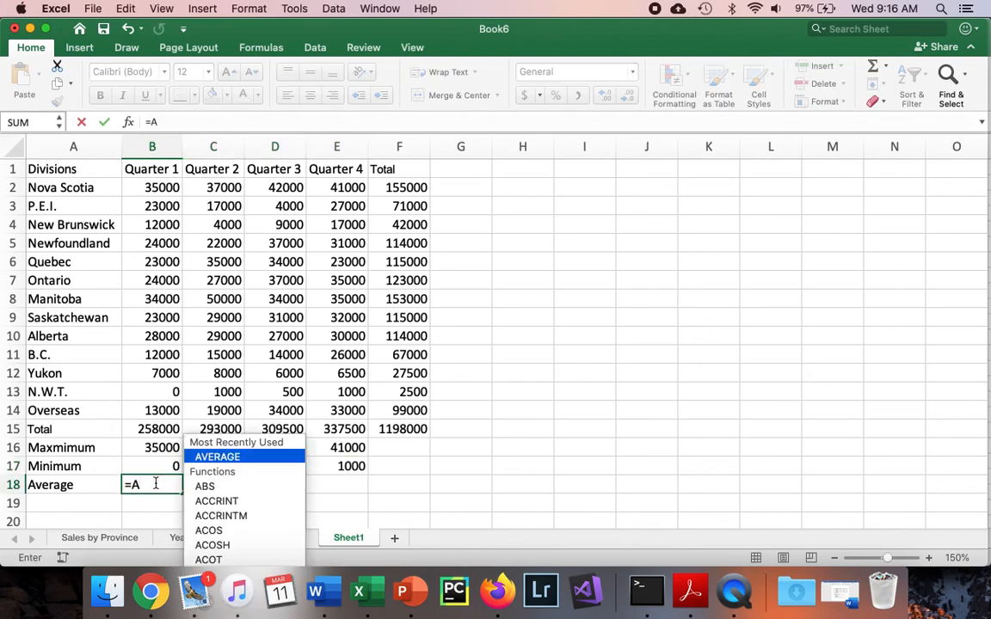
double_click(232, 458)
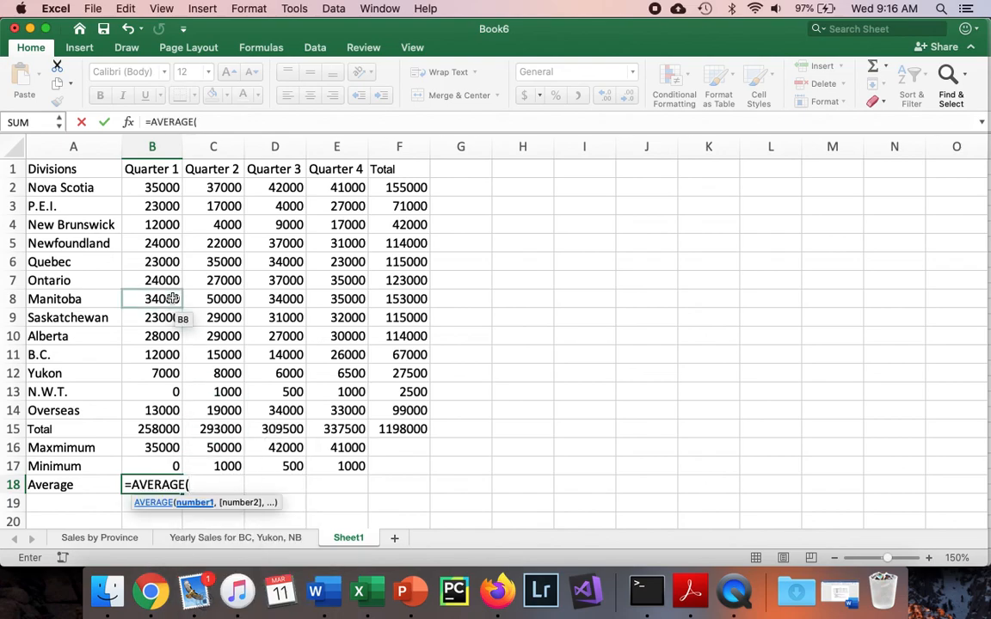
left_click_drag(152, 187, 171, 407)
key("Return")
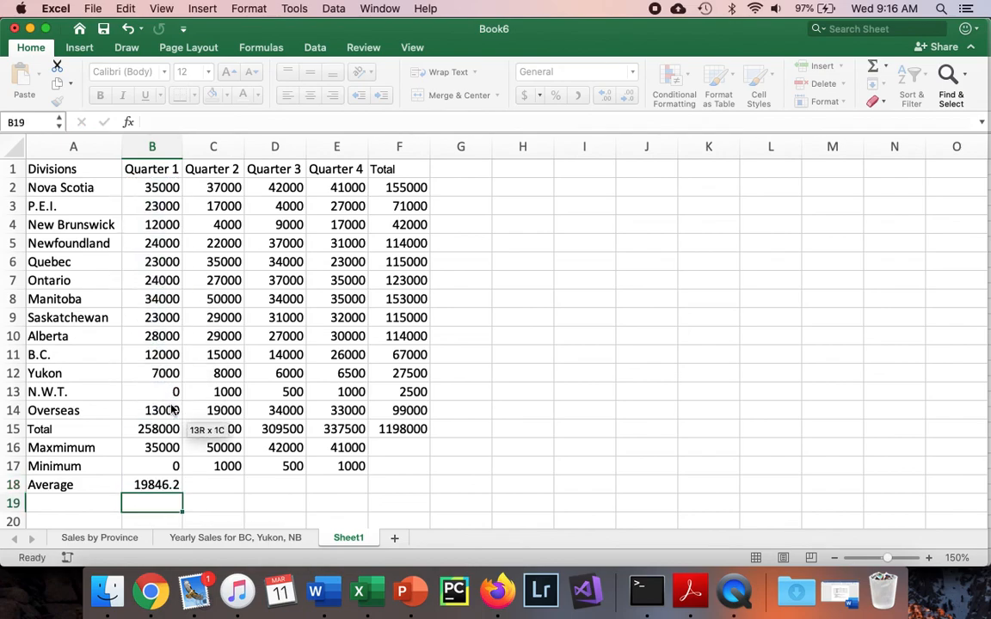
left_click(176, 486)
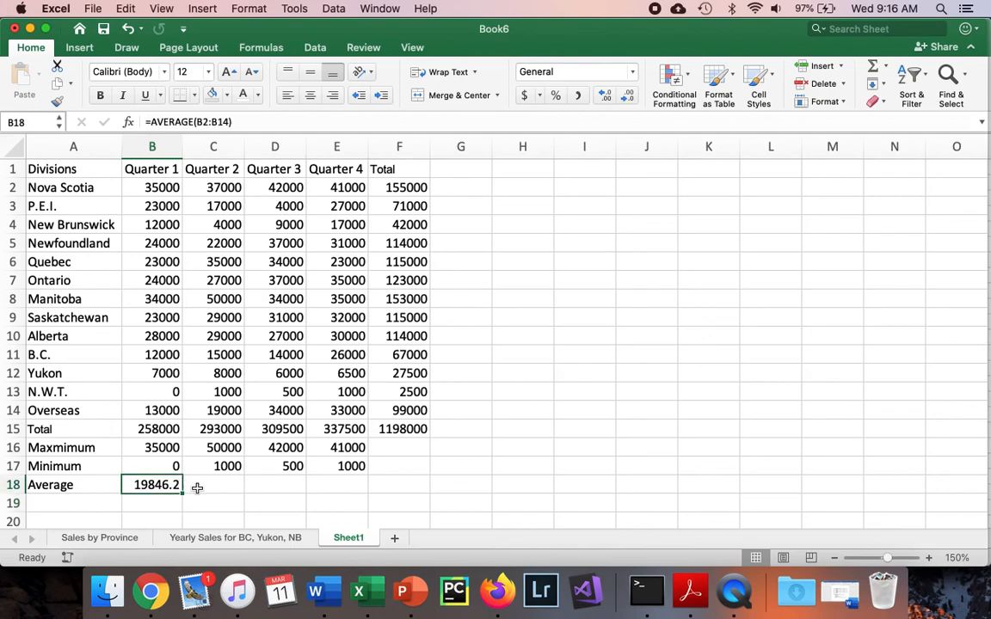
left_click_drag(183, 496, 359, 504)
left_click(419, 467)
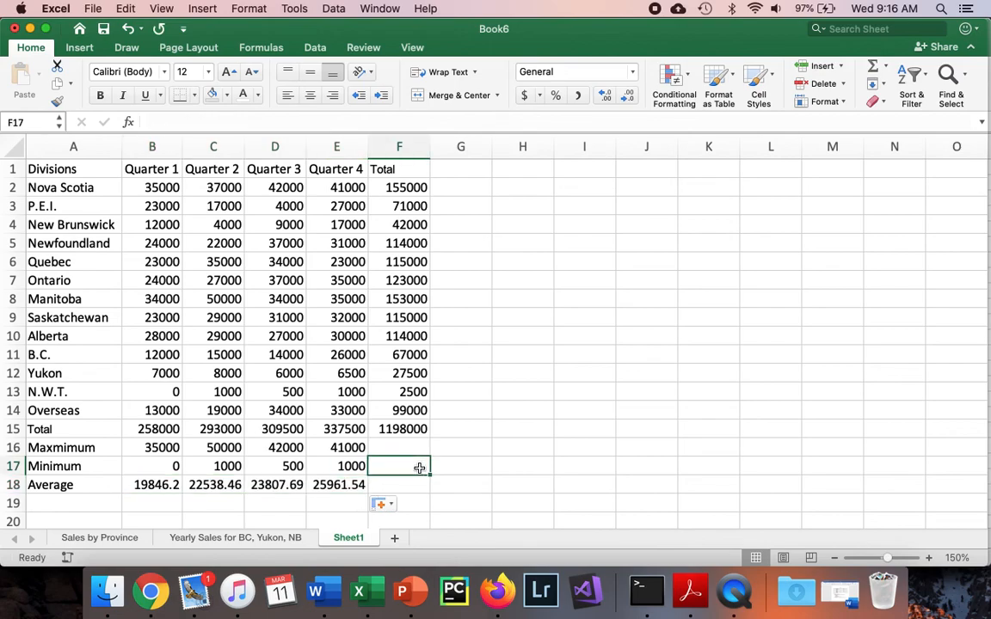